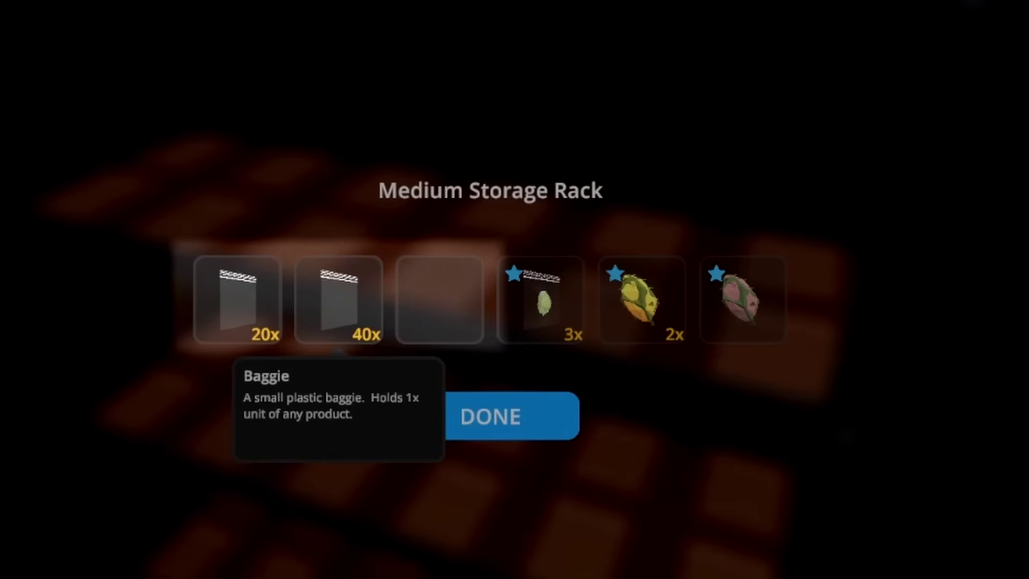
Step: Combine the stacks of baggies inside the Medium Storage Rack
left_click_drag(338, 300, 237, 300)
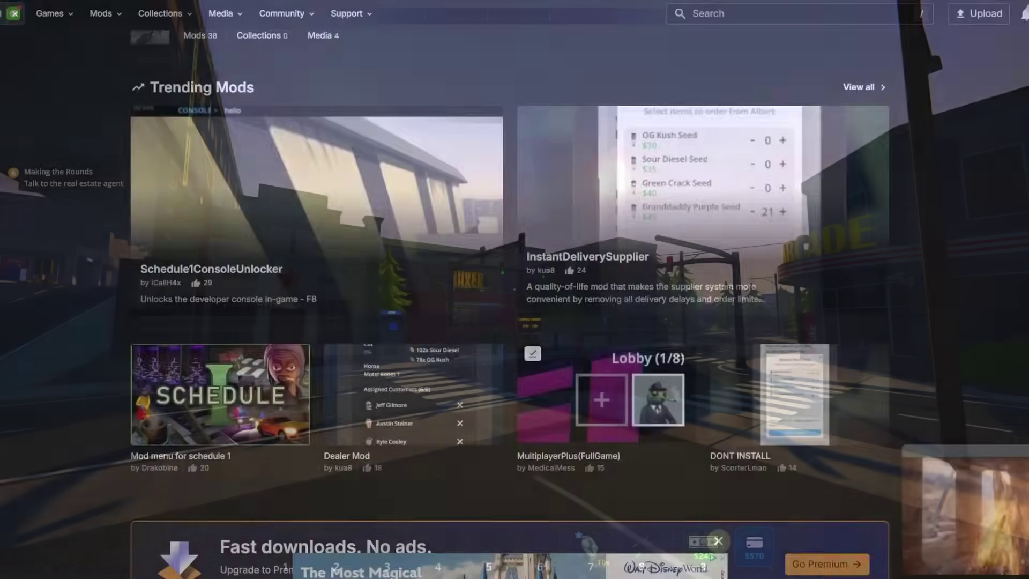
Step: Browse the Schedule I mods on Nexus Mods and list the More Mods section by recently updated
scroll(514, 300, "down", 7)
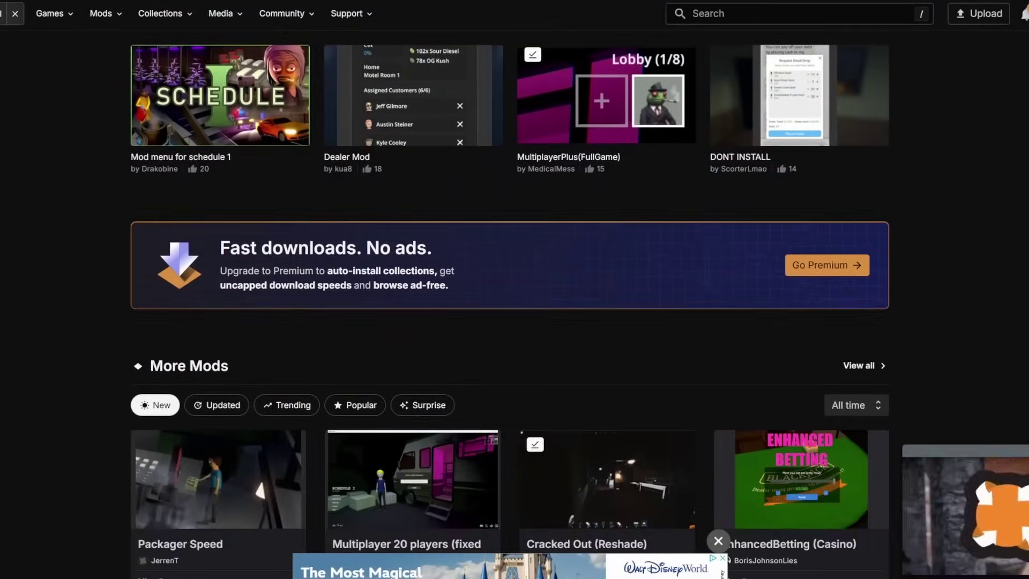
scroll(514, 300, "down", 4)
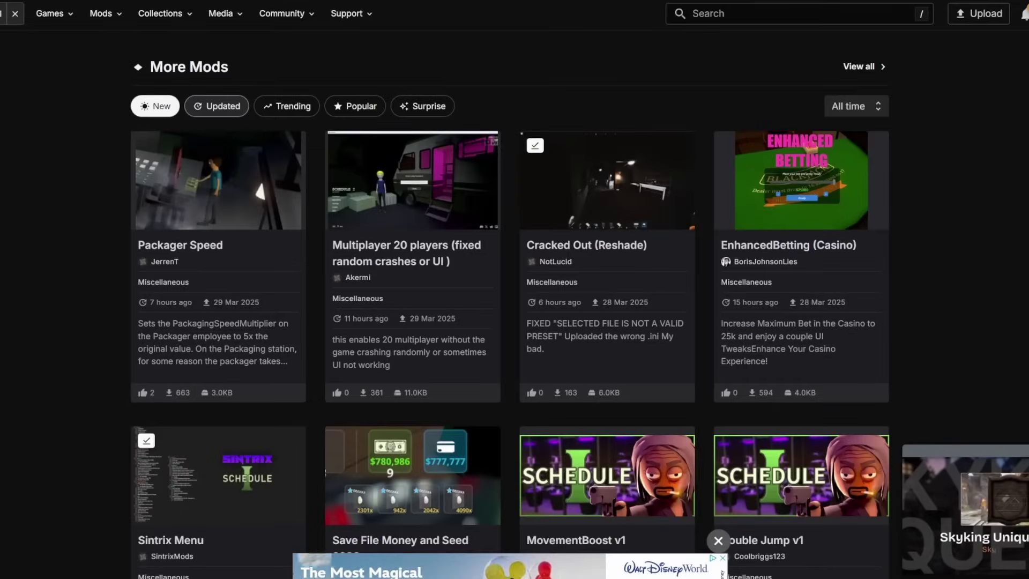
left_click(217, 106)
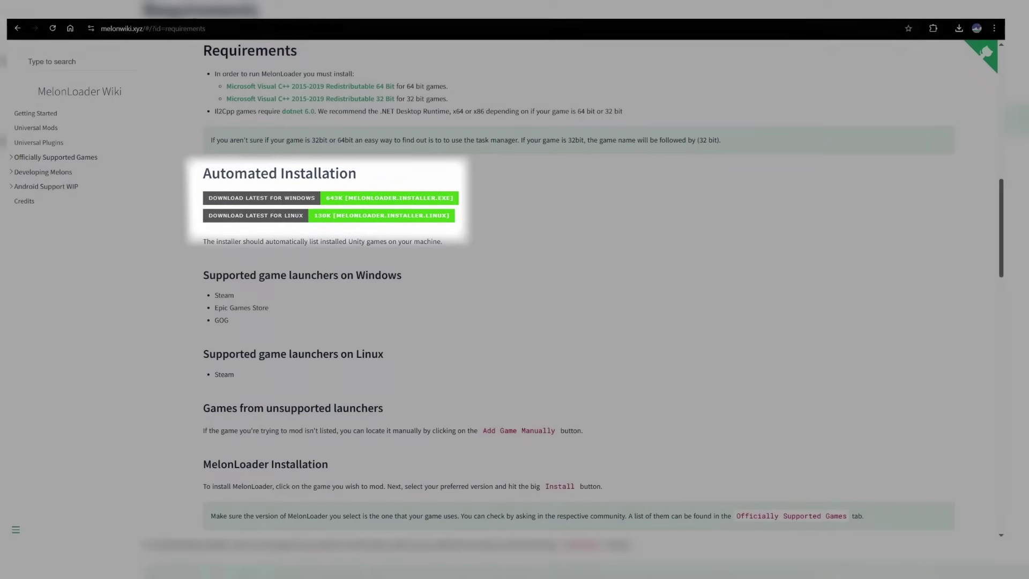
Step: Download the MelonLoader installer for Windows and install MelonLoader 0.7.0 for Schedule I
left_click(330, 198)
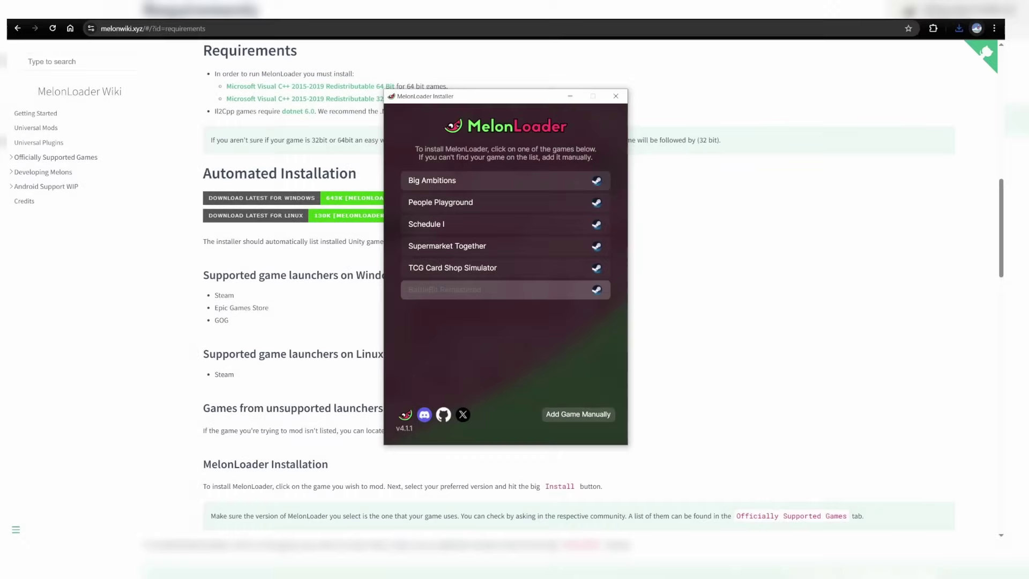
left_click(426, 224)
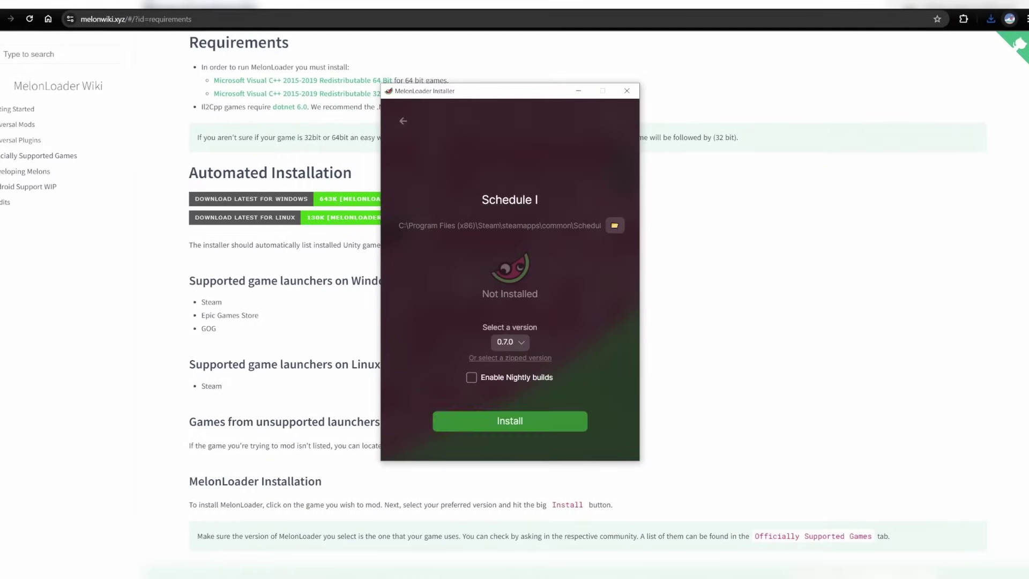
left_click(505, 408)
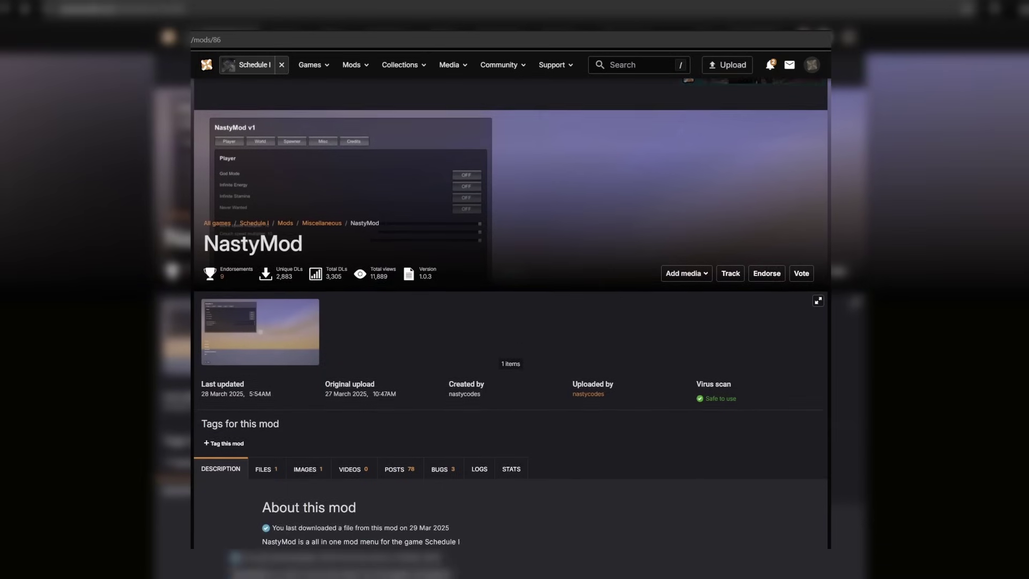
Step: Download version 1.0.3 of NastyMod from its files page and show the zip file in its folder
scroll(509, 322, "down", 5)
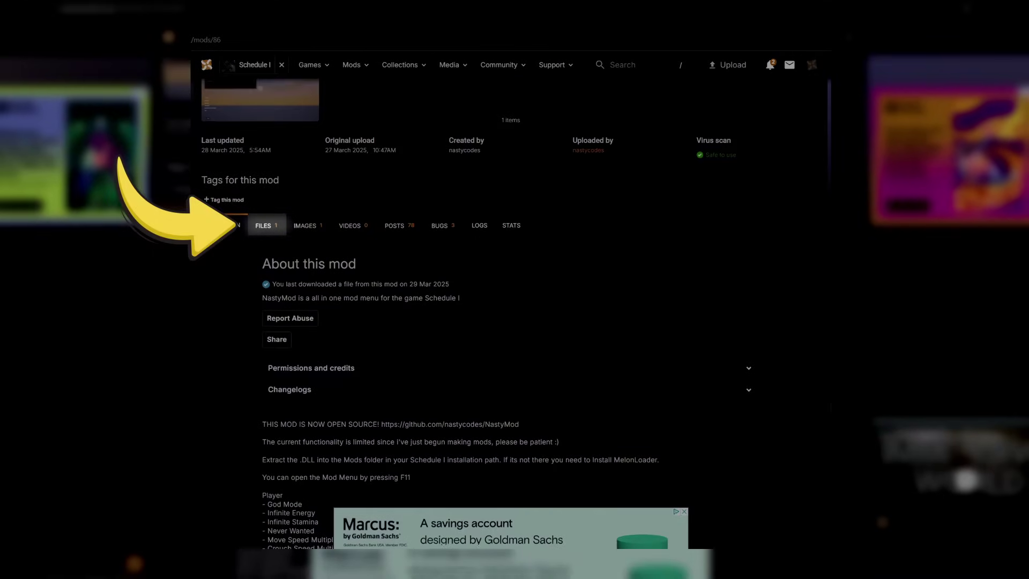
left_click(267, 225)
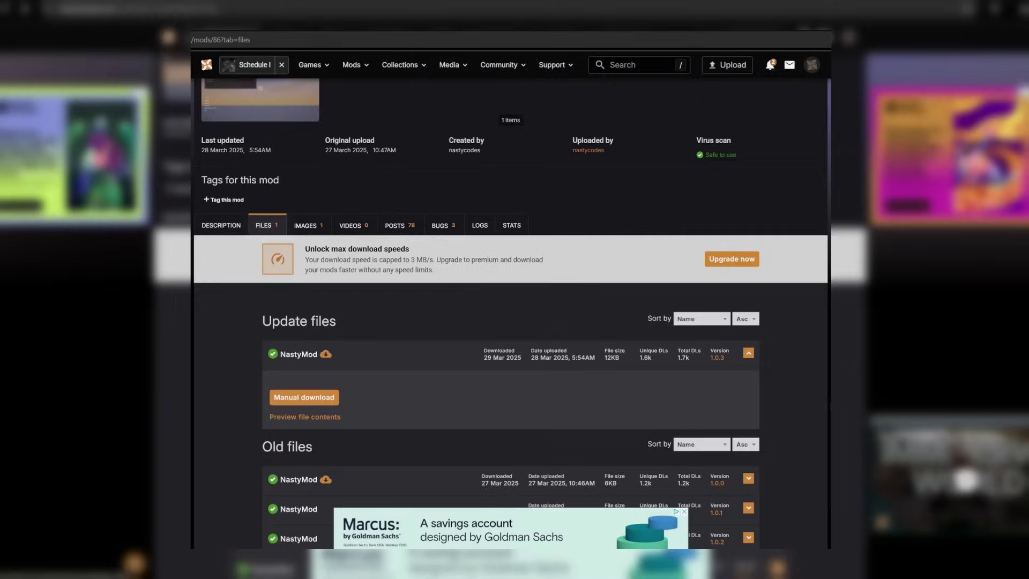
scroll(510, 313, "down", 2)
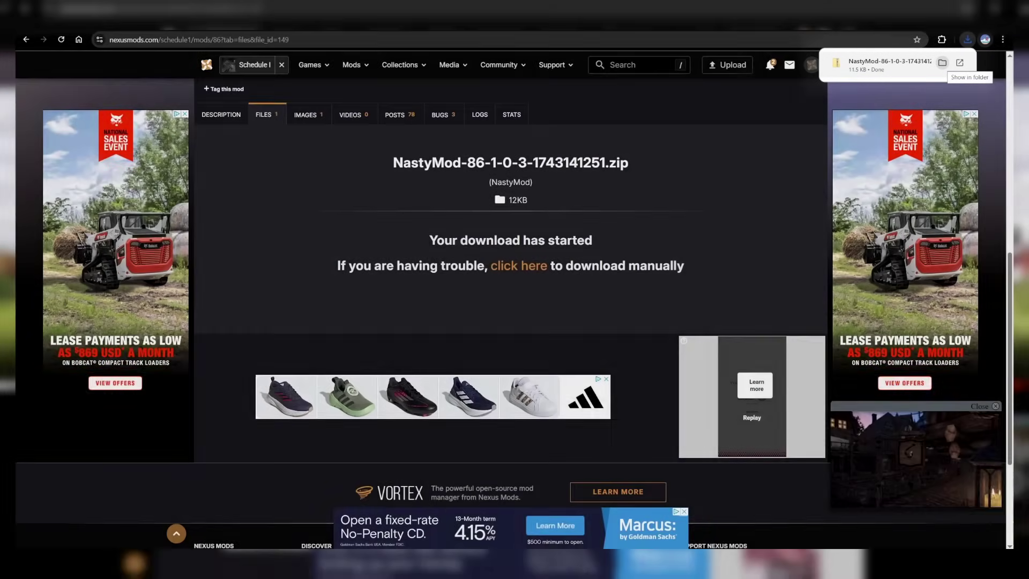
left_click(942, 62)
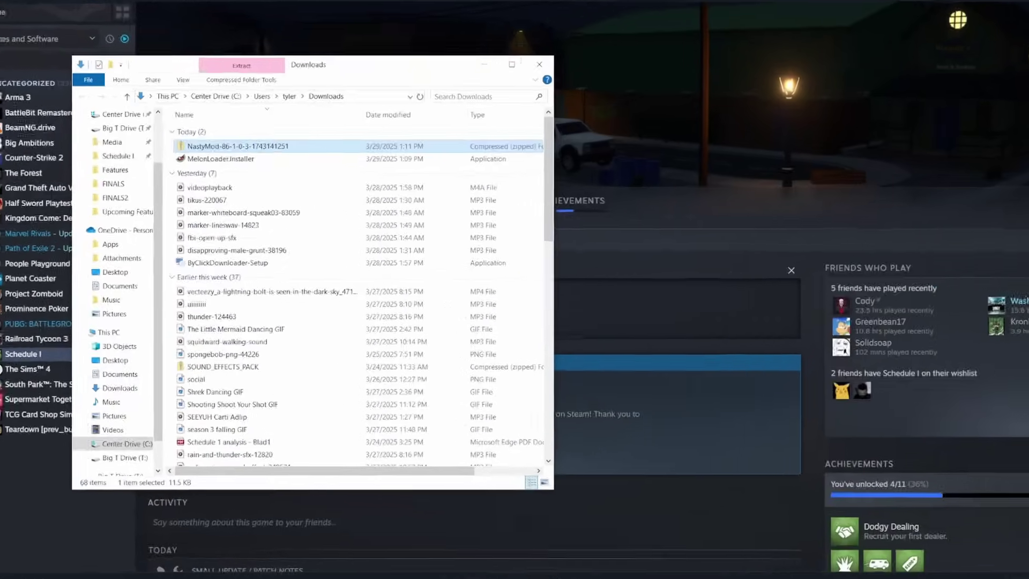
Step: Extract the NastyMod zip to its default destination folder and minimize both Explorer windows
right_click(217, 170)
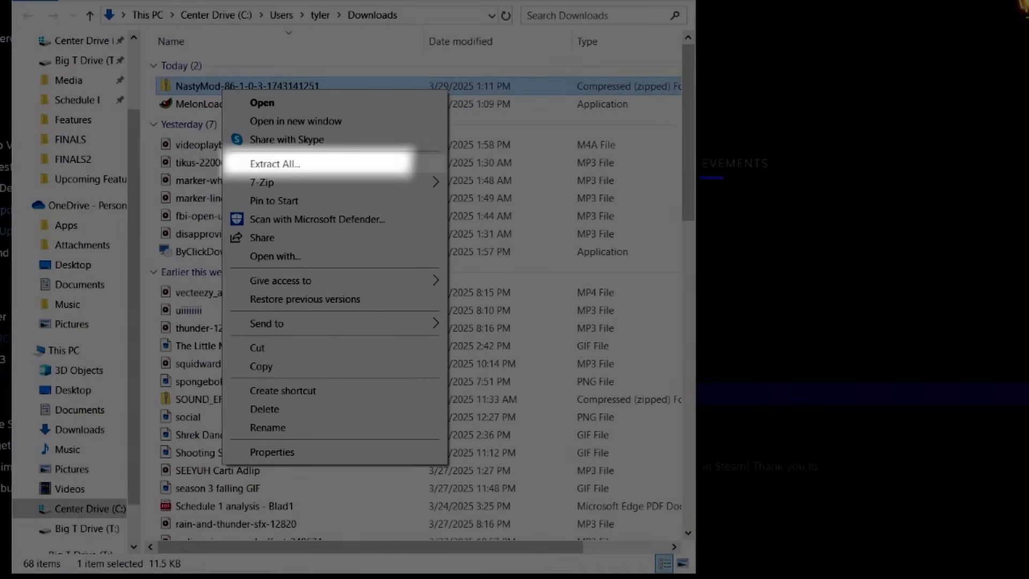
left_click(274, 163)
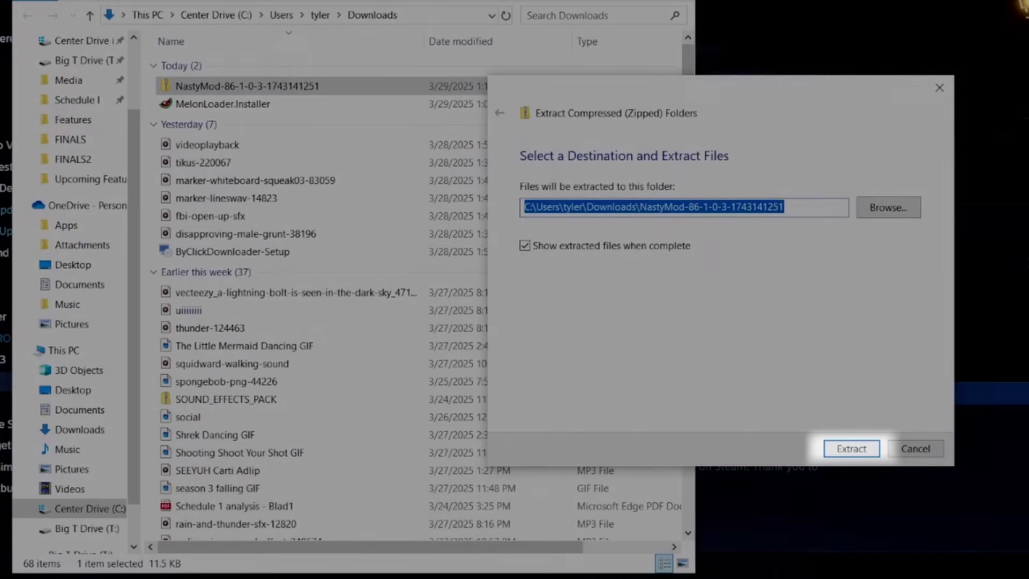
left_click(850, 446)
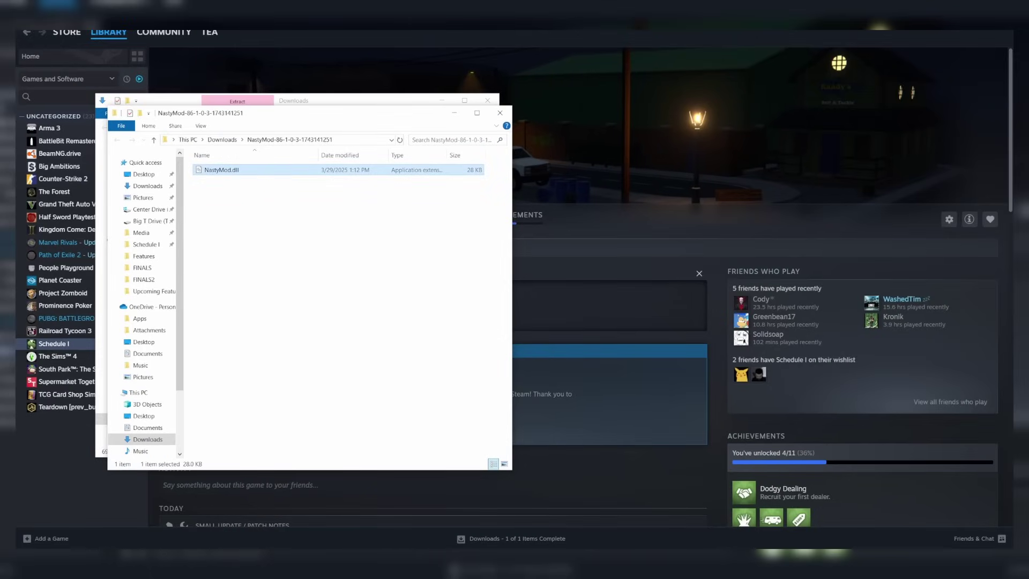
left_click(454, 113)
left_click(442, 100)
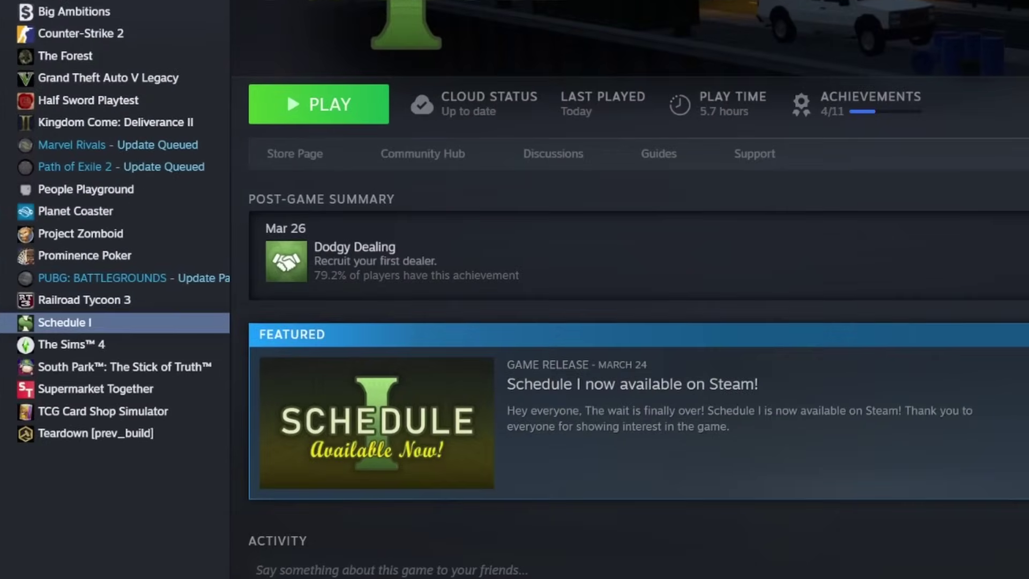
Step: Open Schedule I's installation folder from the game's properties in Steam, and close the properties
right_click(85, 324)
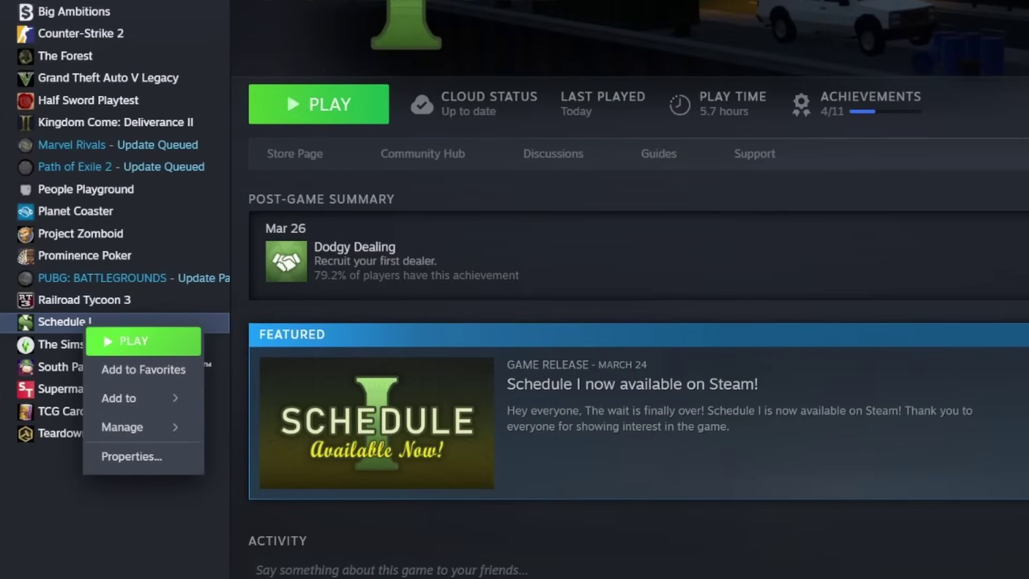
left_click(131, 456)
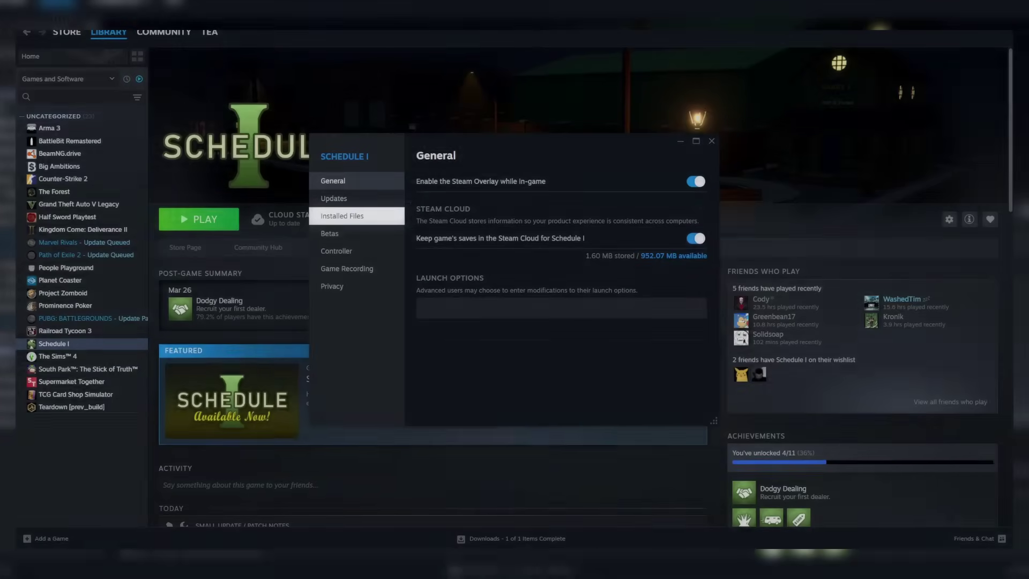
left_click(342, 215)
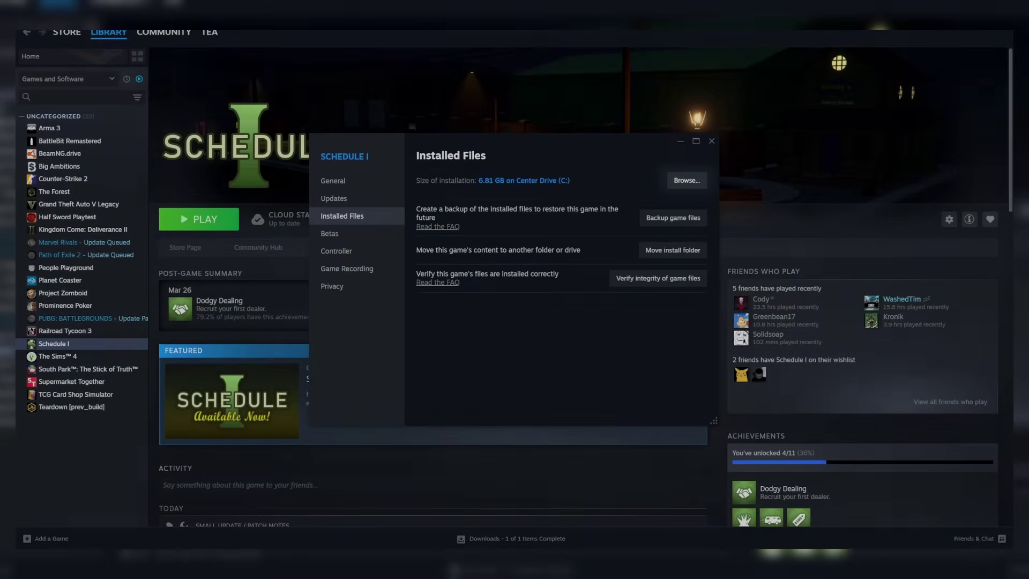
left_click(686, 180)
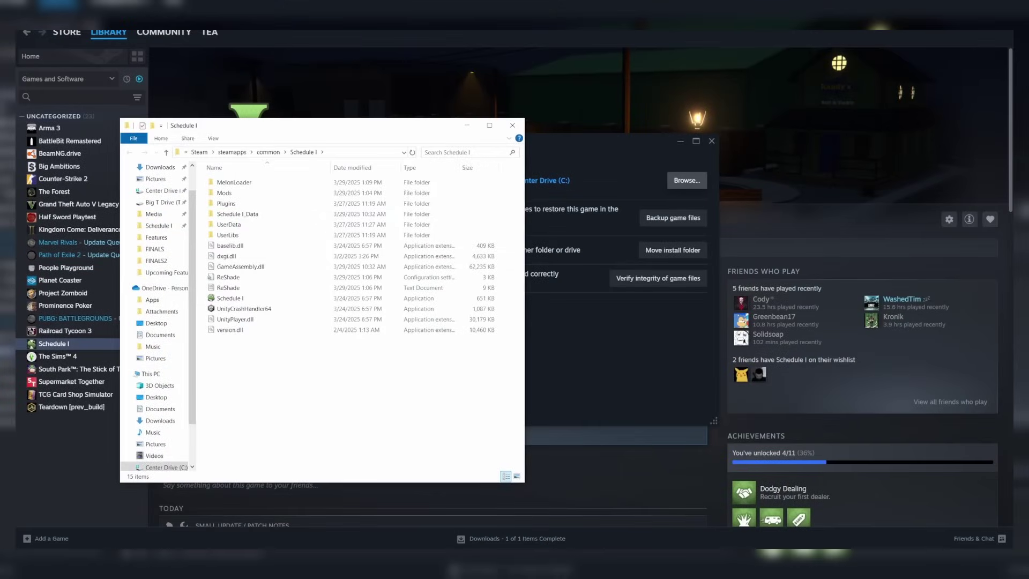
left_click(710, 140)
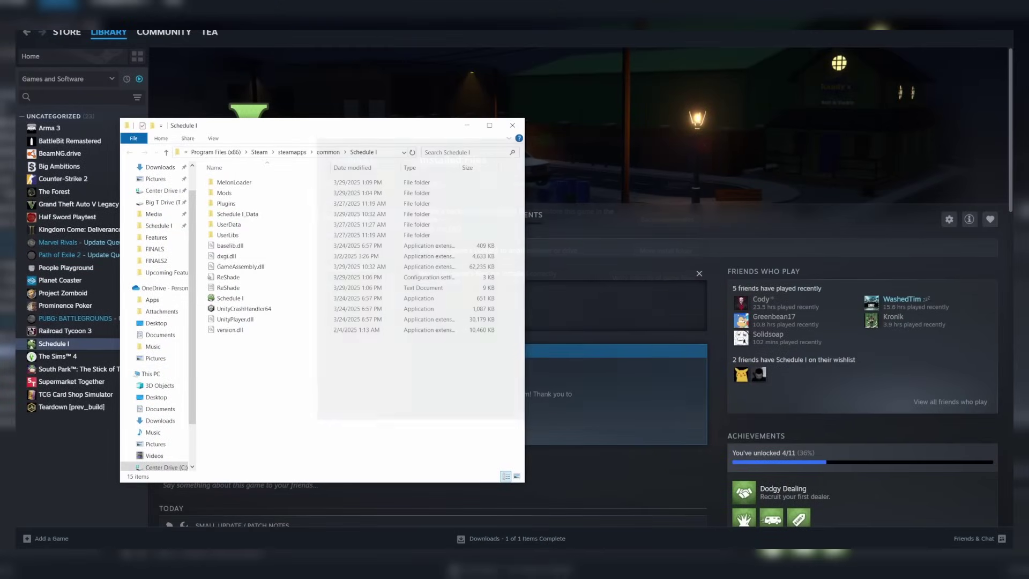
Step: Arrange the Schedule I folder beside the extracted NastyMod folder and open its Mods subfolder
left_click_drag(321, 125, 721, 120)
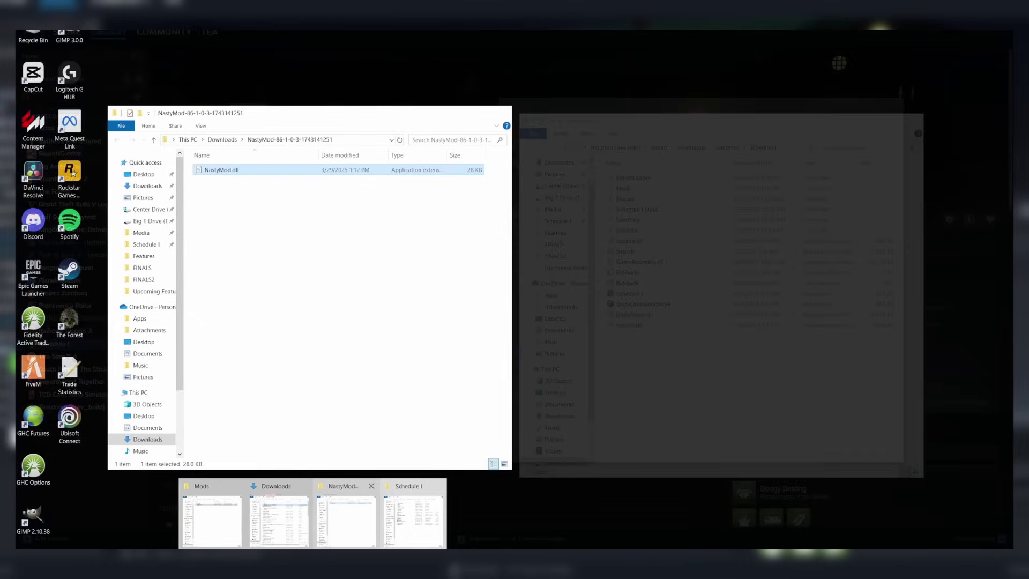
left_click(345, 518)
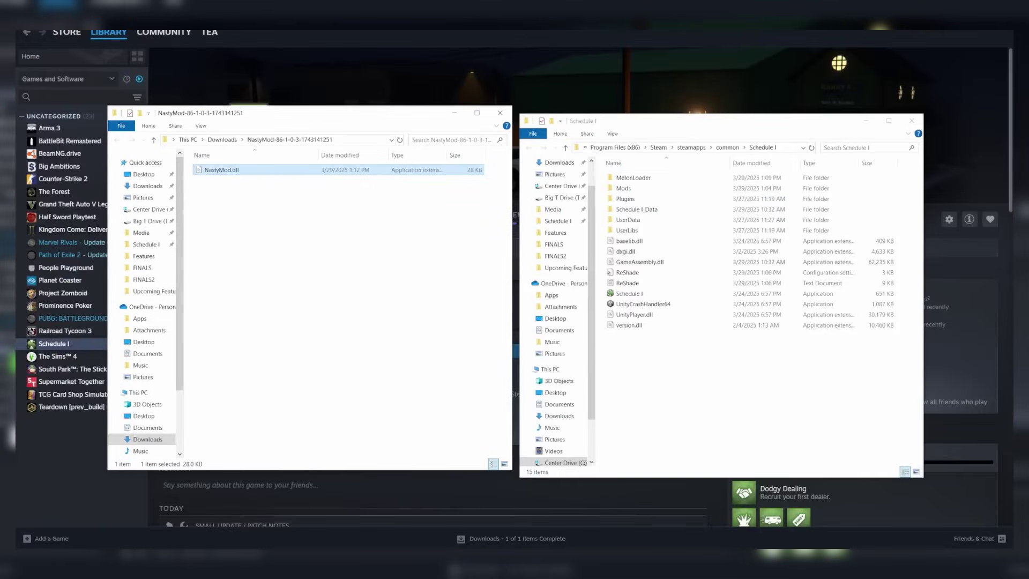
left_click_drag(641, 119, 638, 111)
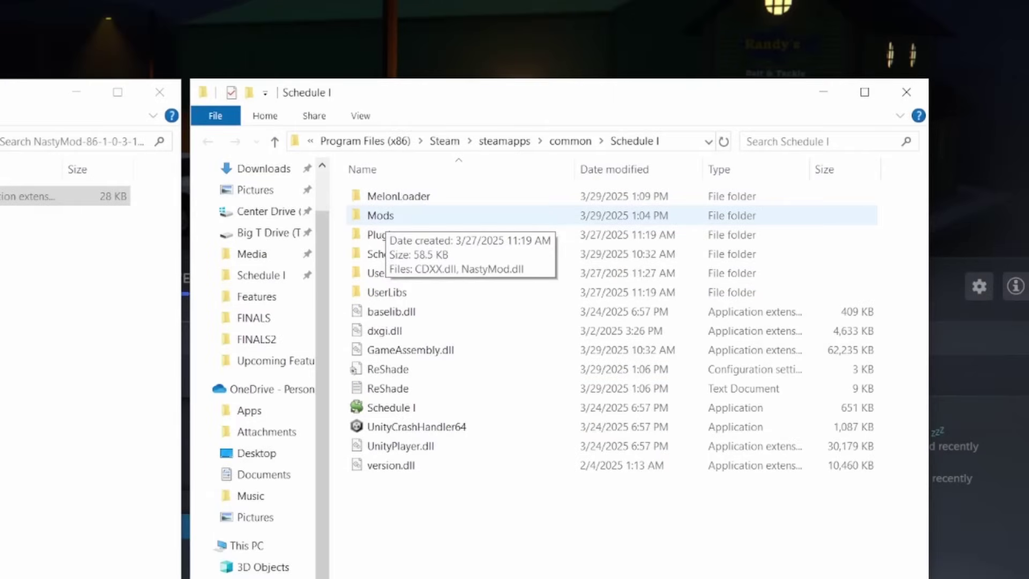
double_click(381, 215)
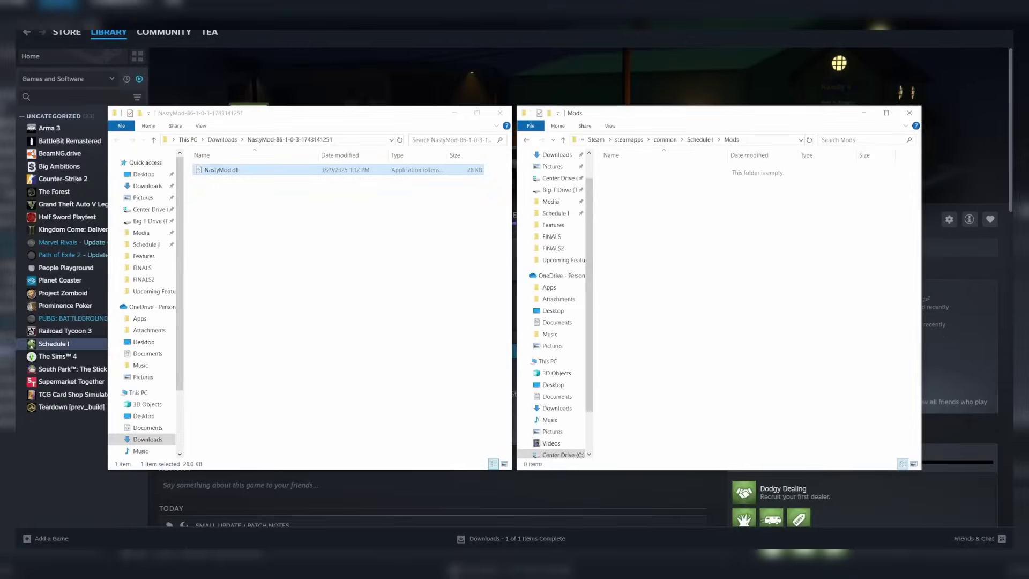
Step: Move NastyMod.dll from the extracted folder into the game's Mods folder
key("alt+Tab")
left_click_drag(221, 169, 600, 167)
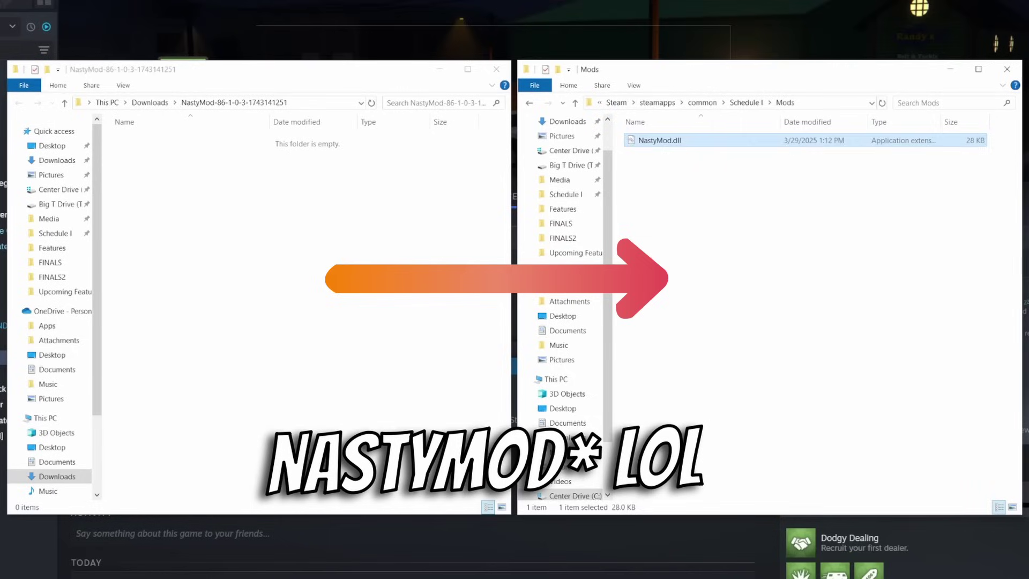
Step: Switch to Schedule I and open the NastyMod menu in the game
key("Escape")
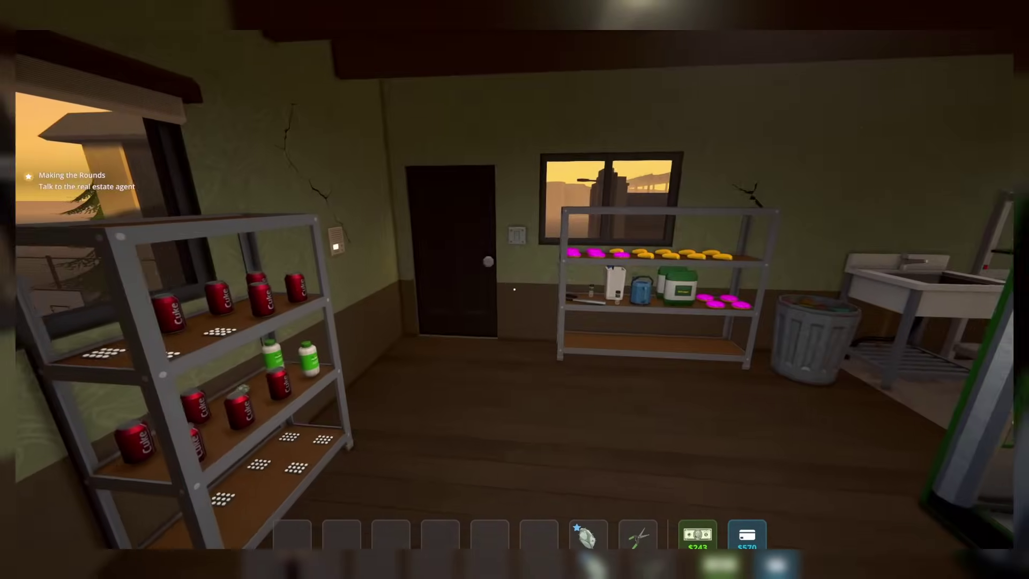
key("s")
key("Insert")
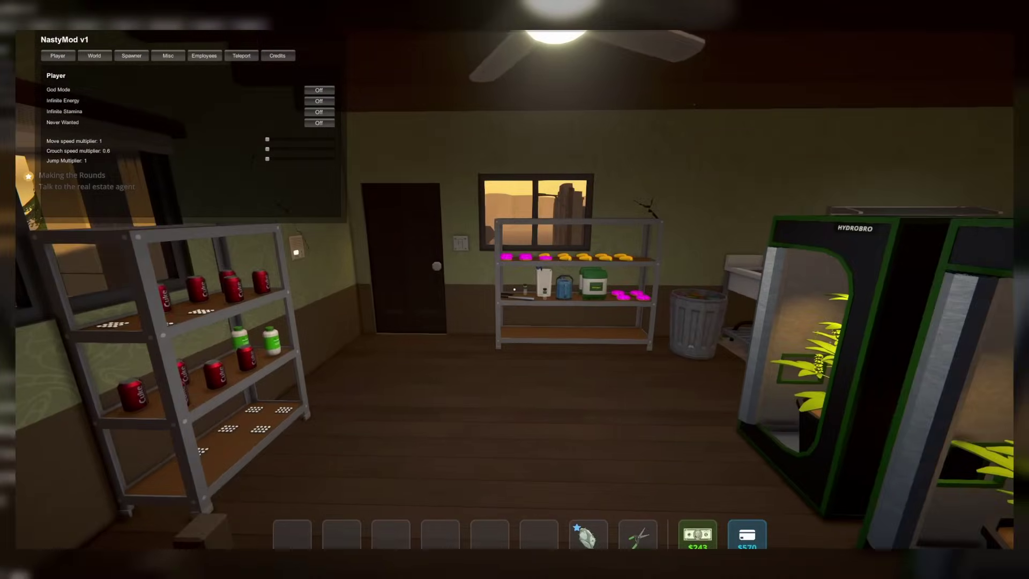
key("Escape")
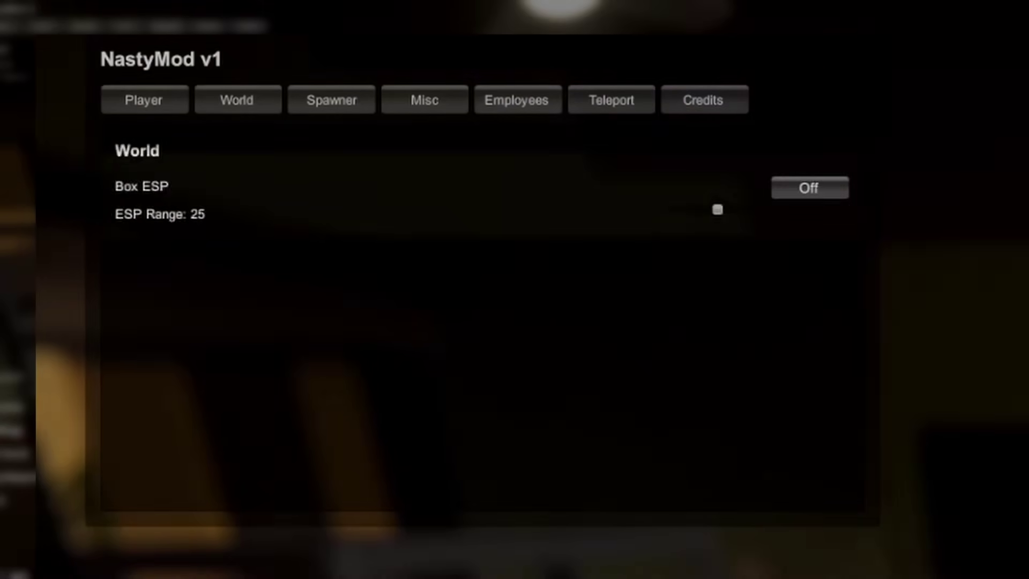
Step: Look through the Growing and Tools item categories of NastyMod's Spawner
left_click(332, 100)
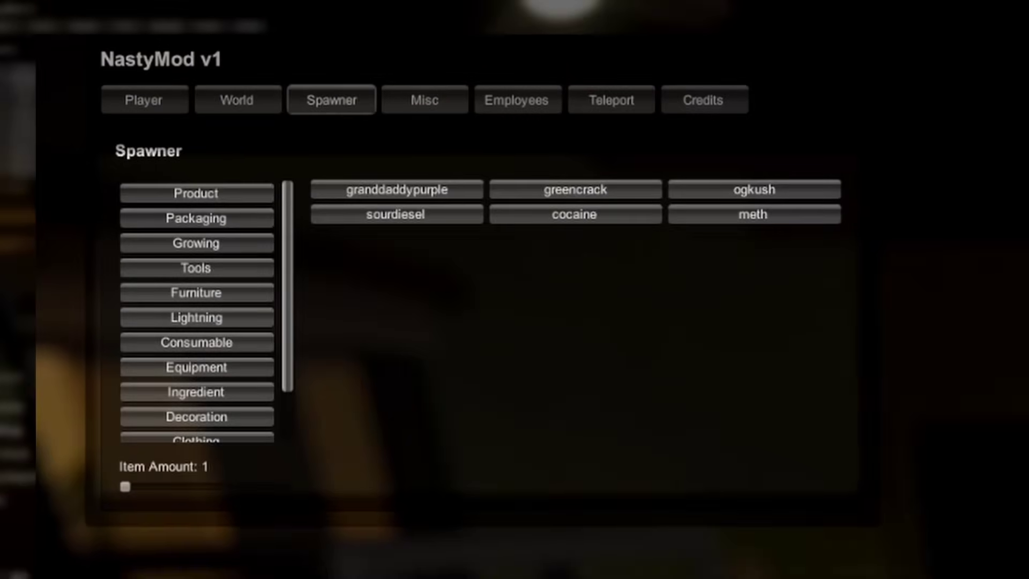
left_click(196, 244)
left_click(196, 268)
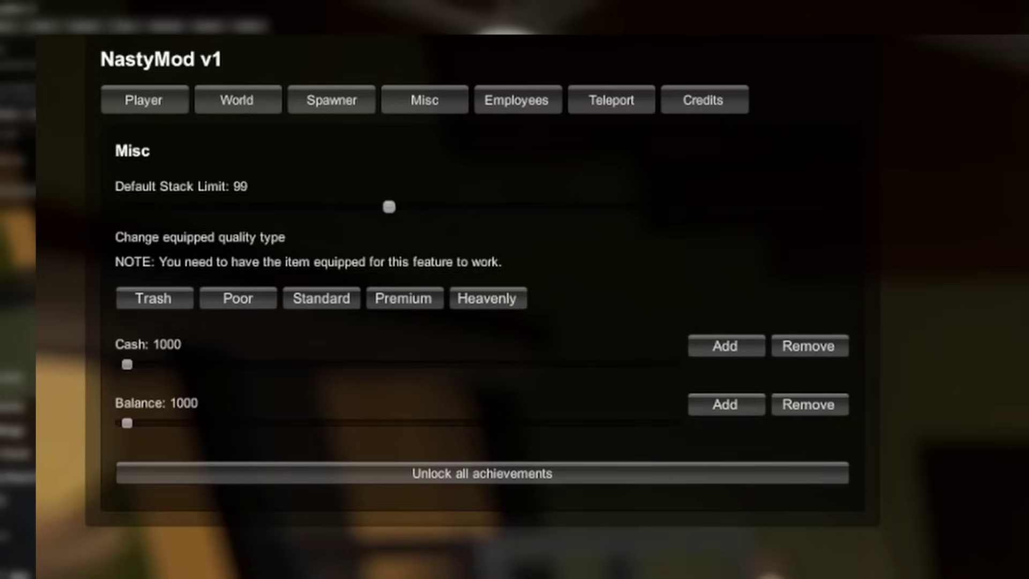
Step: Adjust NastyMod's Default Stack Limit and merge two 20x baggie stacks in the Medium Storage Rack
left_click_drag(389, 207, 172, 207)
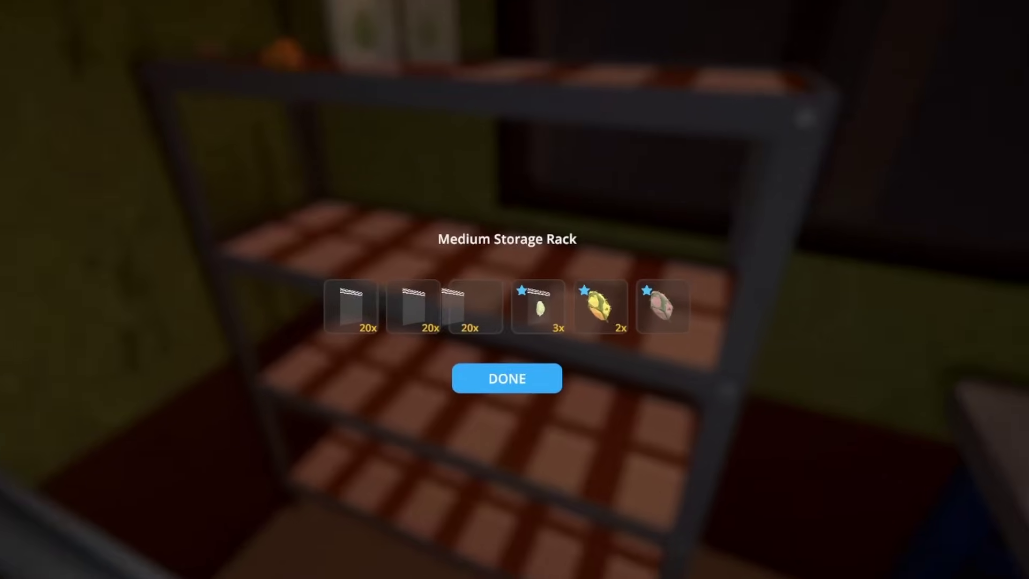
left_click_drag(476, 306, 351, 306)
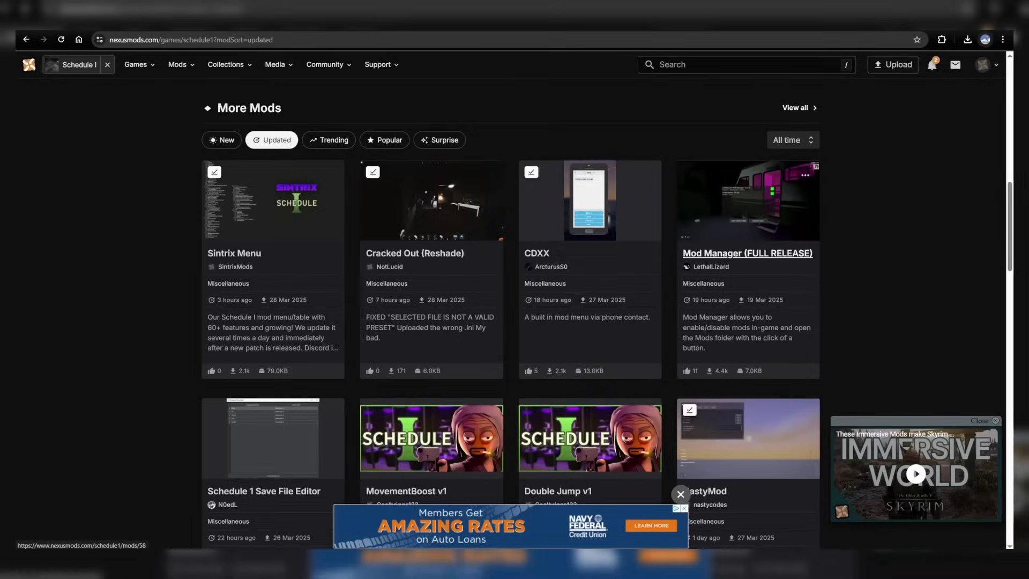
Step: Switch to Nexus Mods, open the Mod Manager (FULL RELEASE) page and read its description and features
left_click(747, 253)
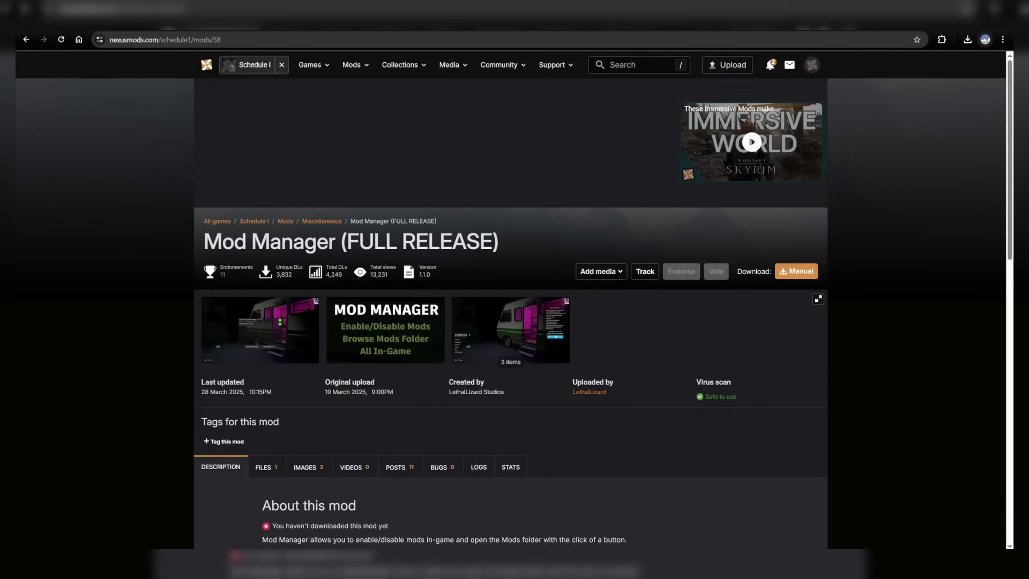
scroll(509, 321, "down", 5)
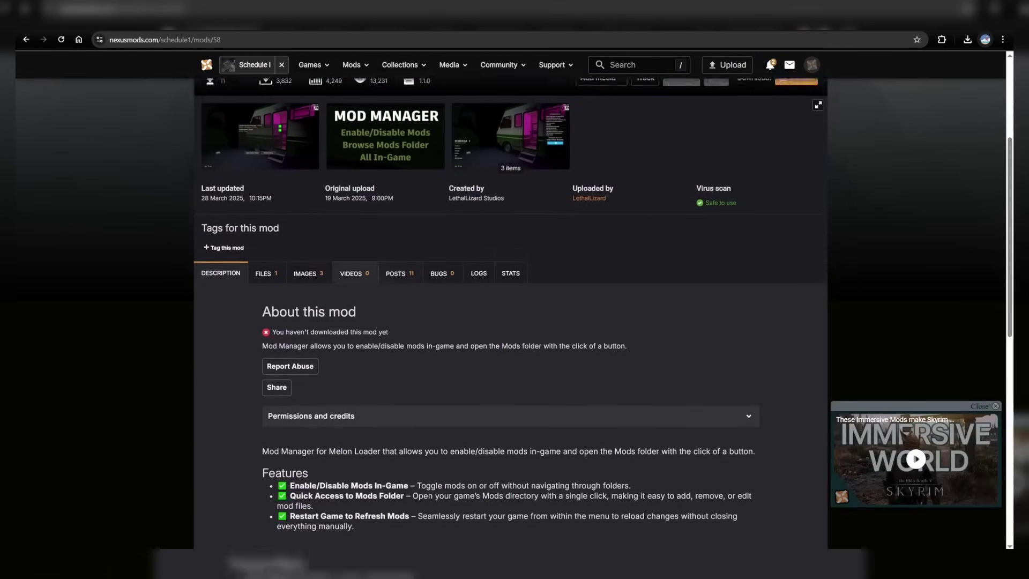
left_click_drag(262, 296, 398, 295)
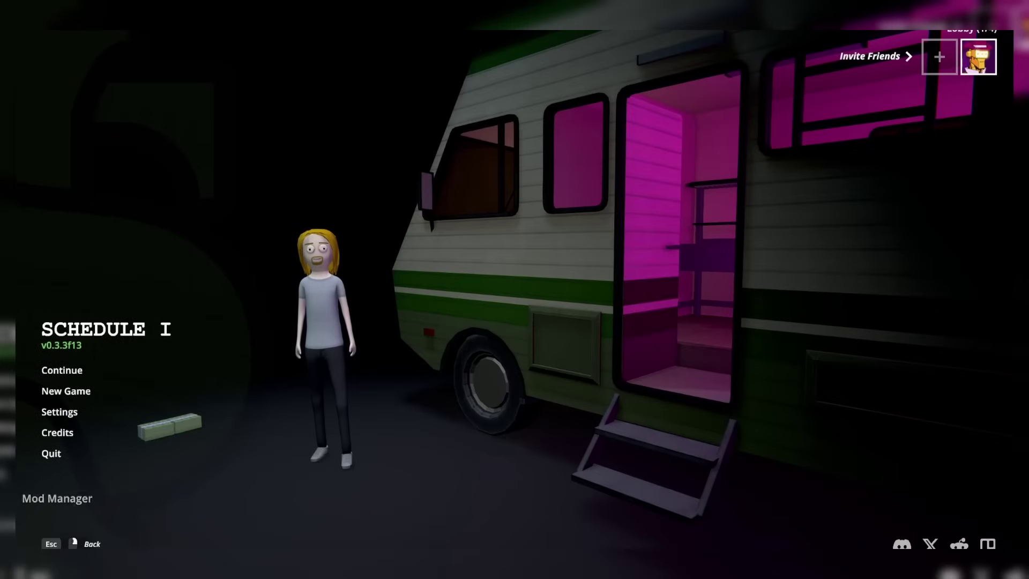
Step: Open the Mod Manager from Schedule I's main menu
left_click(57, 499)
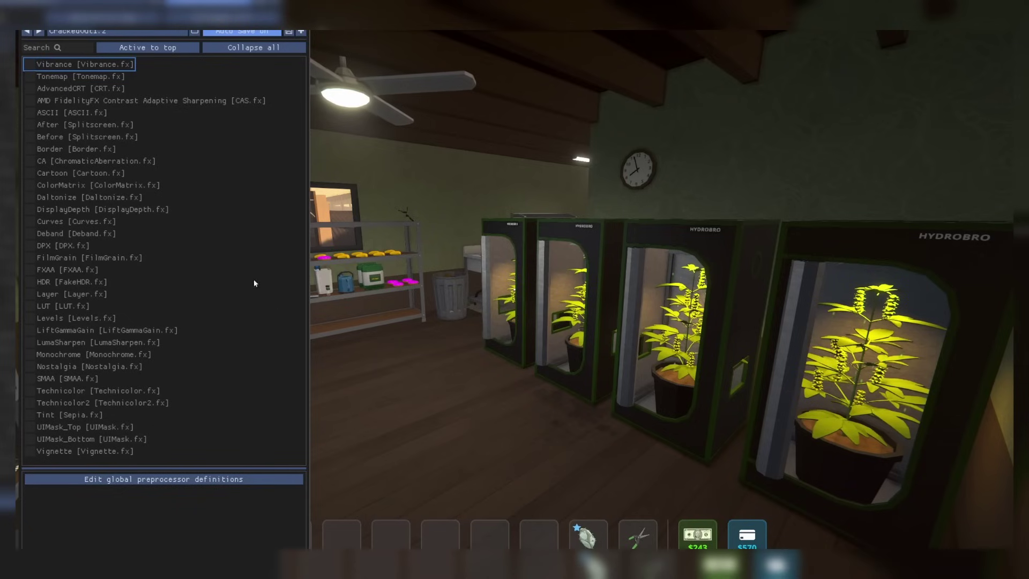
Step: Narrow the ReShade overlay in the game and enable its Vibrance and Tonemap effects
left_click_drag(310, 245, 211, 244)
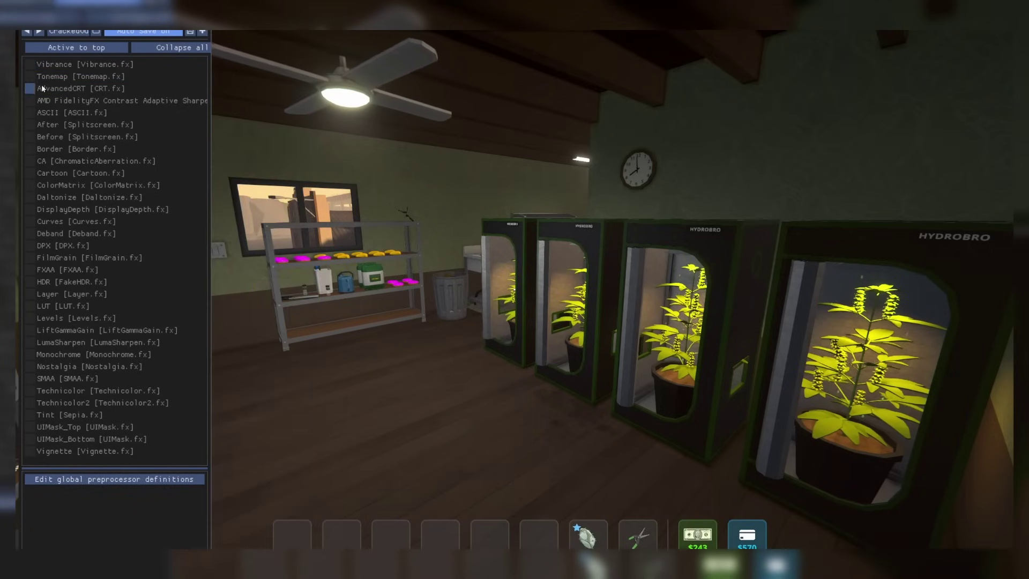
left_click(28, 65)
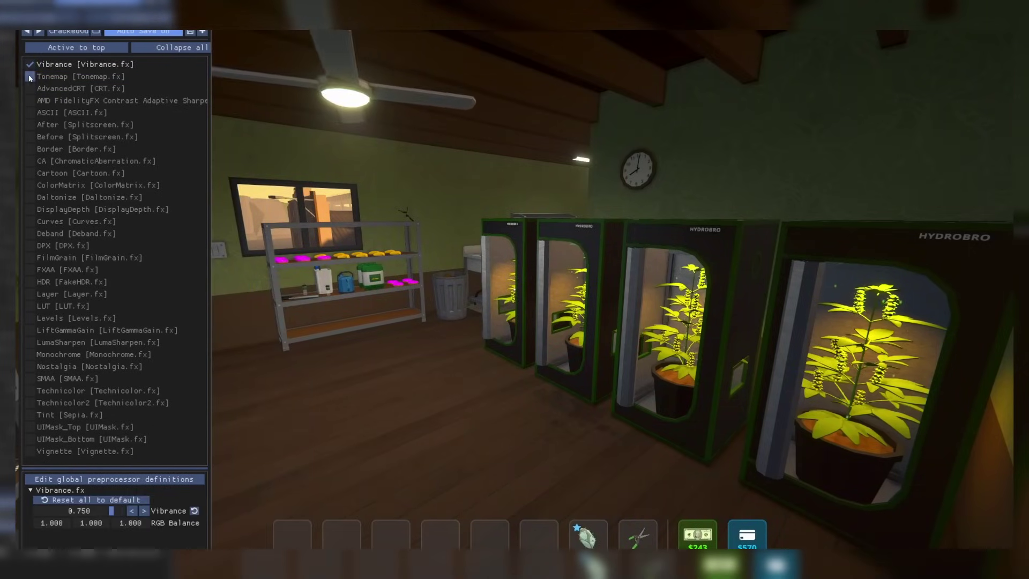
left_click(30, 77)
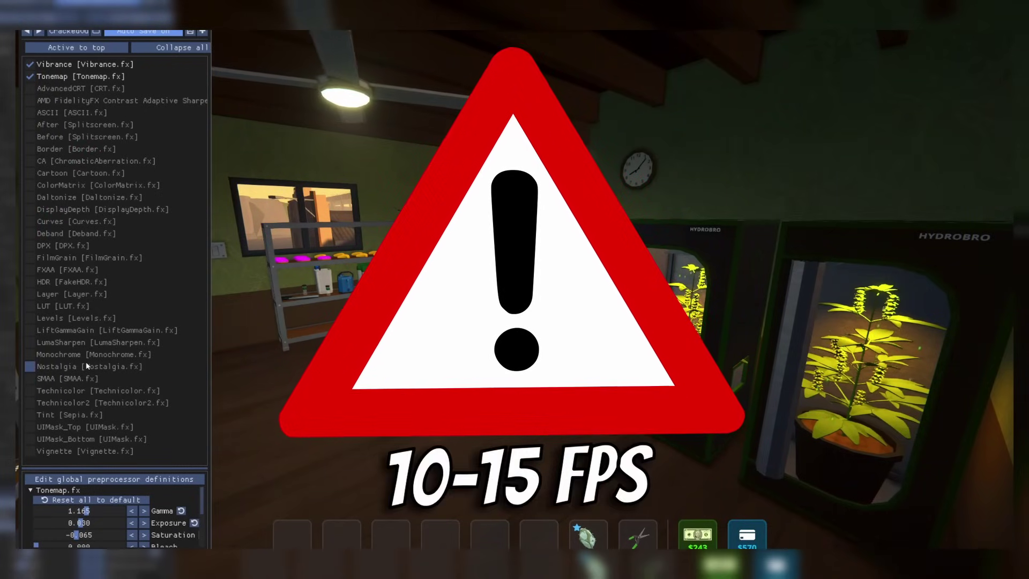
left_click_drag(201, 498, 202, 511)
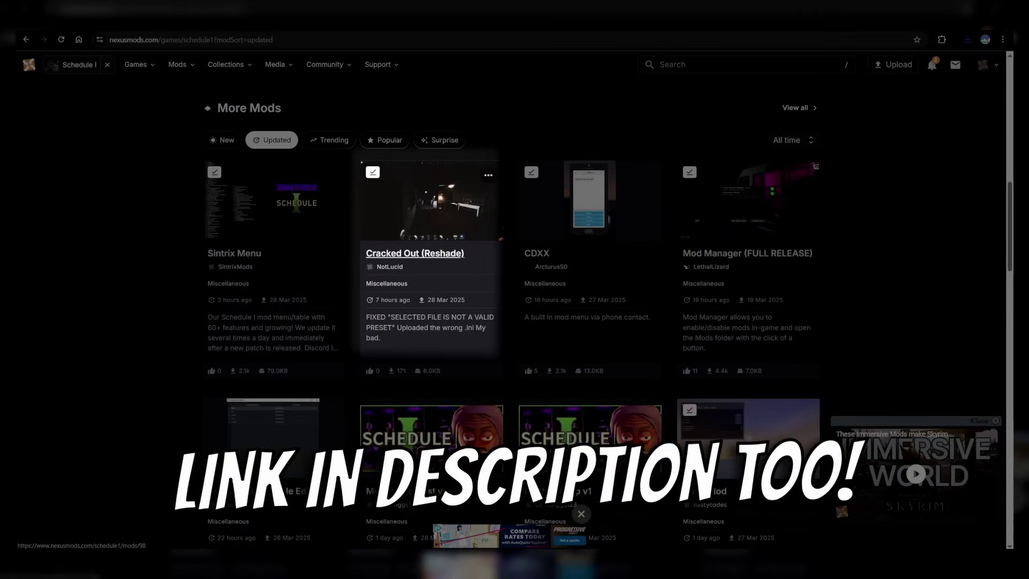
Step: Switch to Nexus Mods, open the Cracked Out (Reshade) page and expand its requirements
left_click(415, 253)
scroll(510, 322, "down", 5)
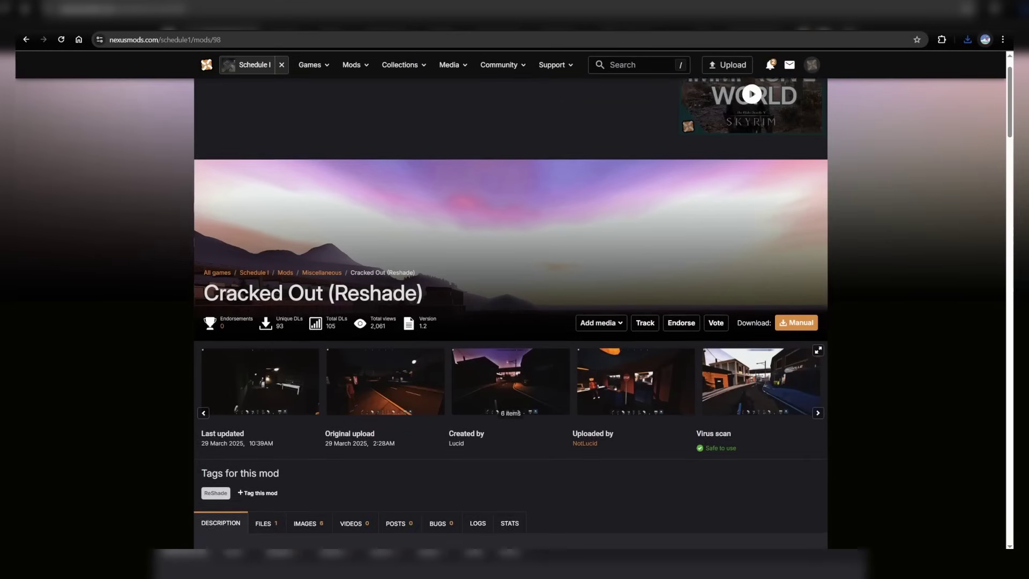
scroll(510, 322, "down", 1)
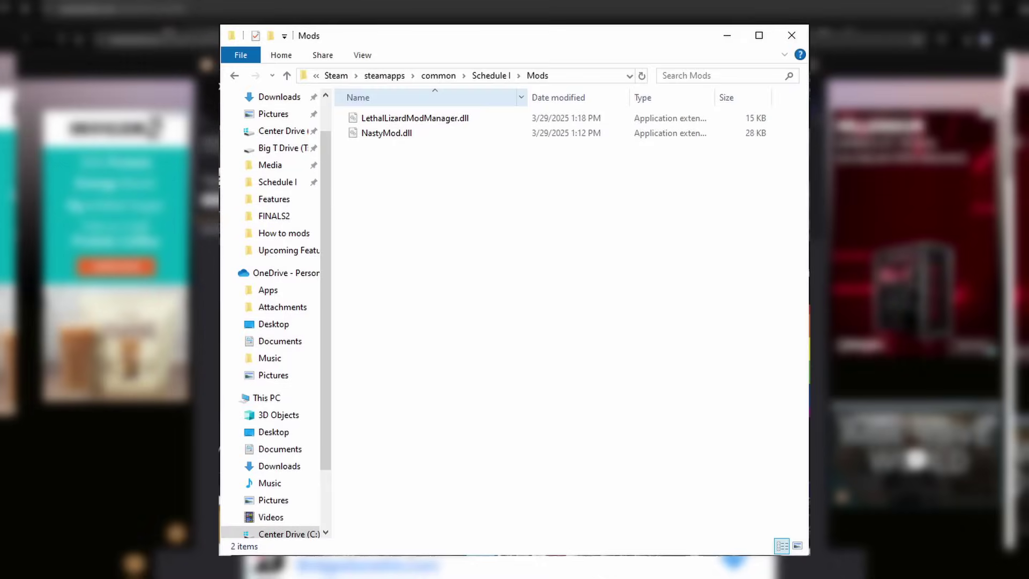
scroll(514, 321, "up", 6)
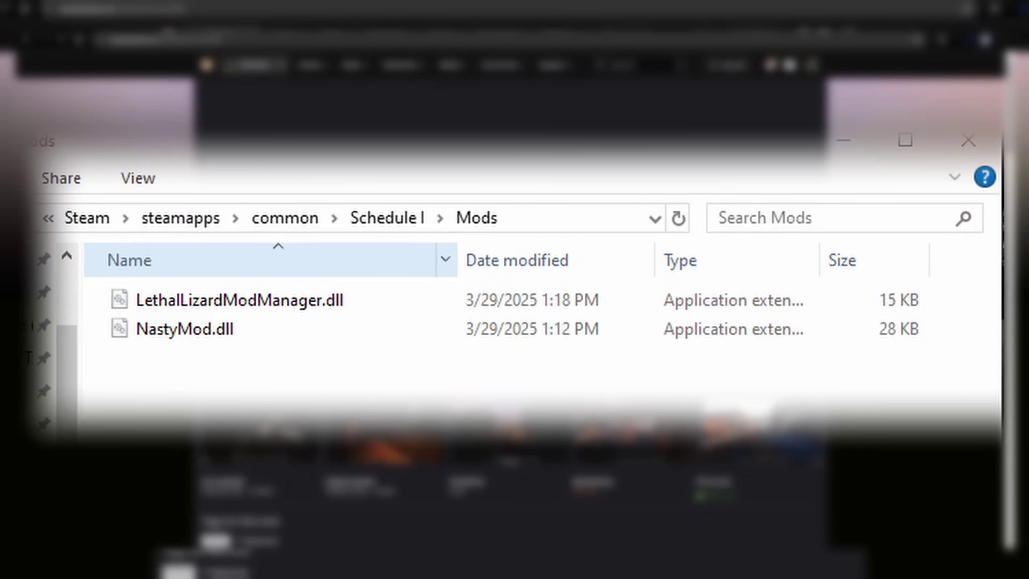
scroll(511, 321, "down", 6)
scroll(509, 324, "down", 1)
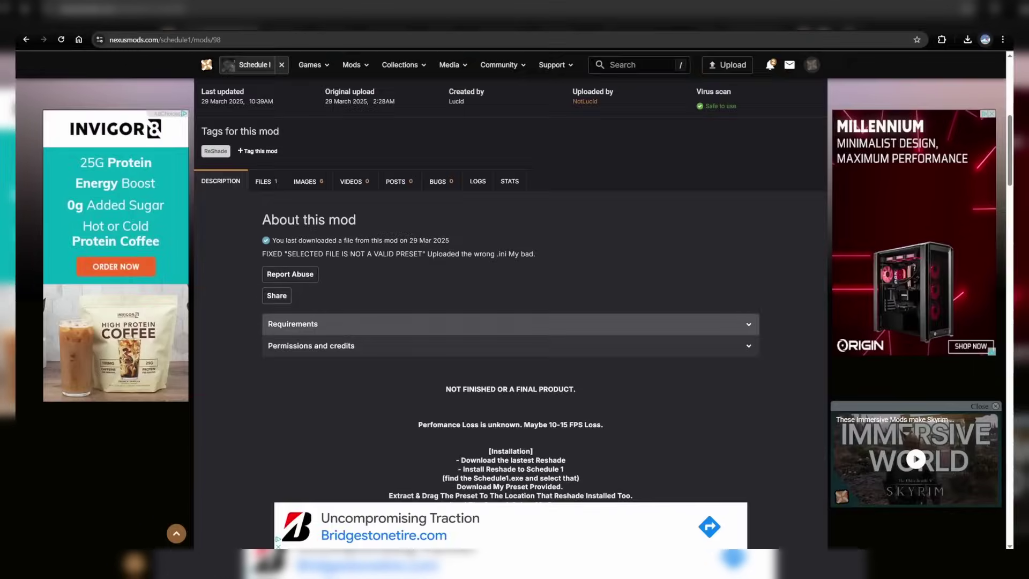
left_click(510, 324)
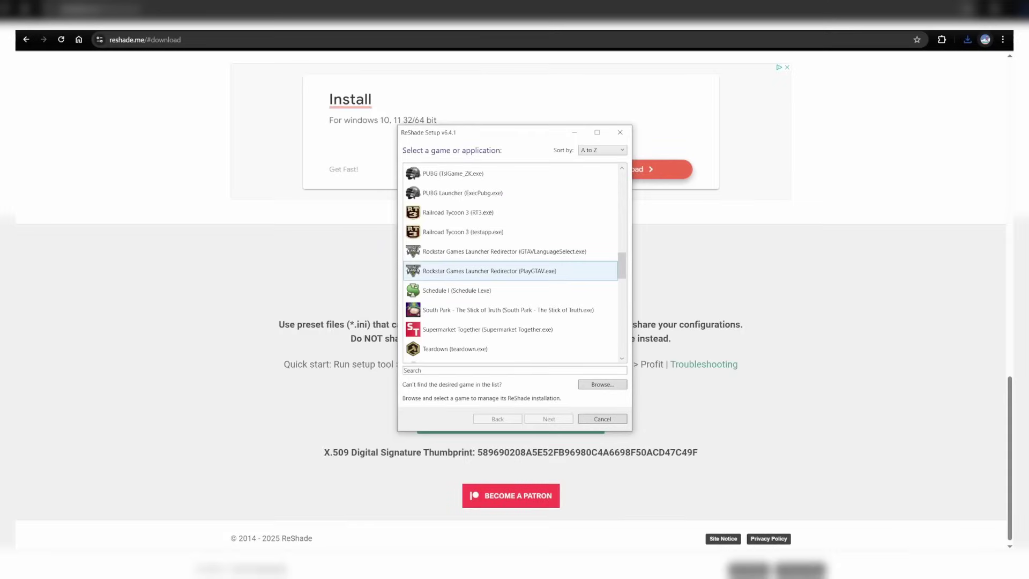
Step: In ReShade Setup, install ReShade for Schedule I.exe with the DirectX 10/11/12 rendering API and the preselected Standard and SweetFX effects
left_click(456, 291)
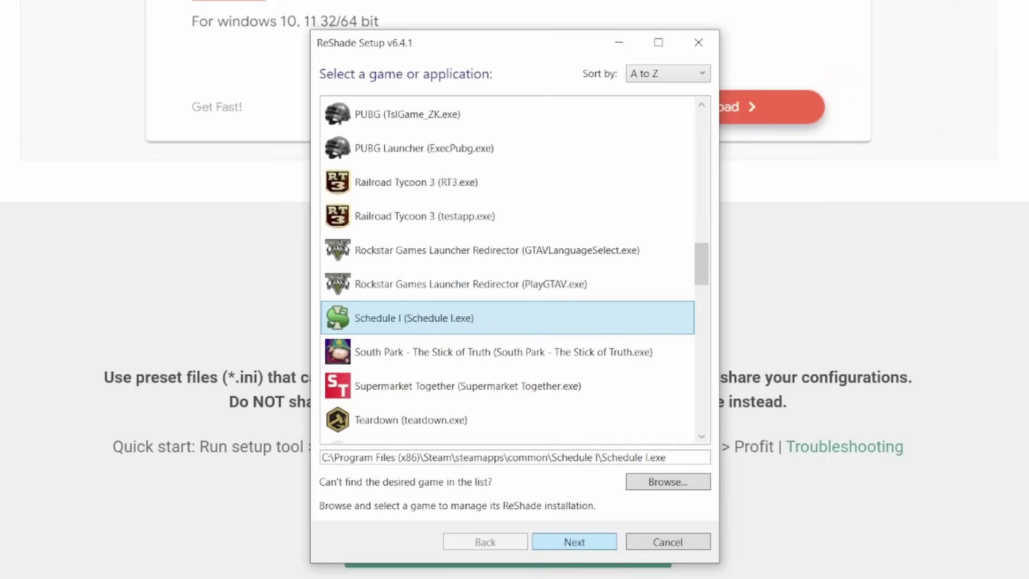
left_click(573, 541)
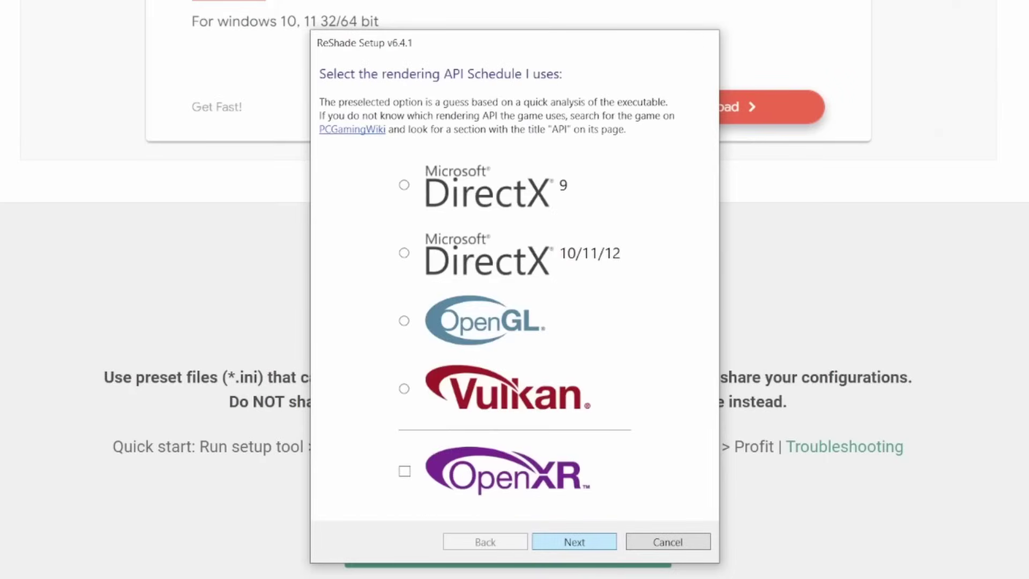
left_click(404, 252)
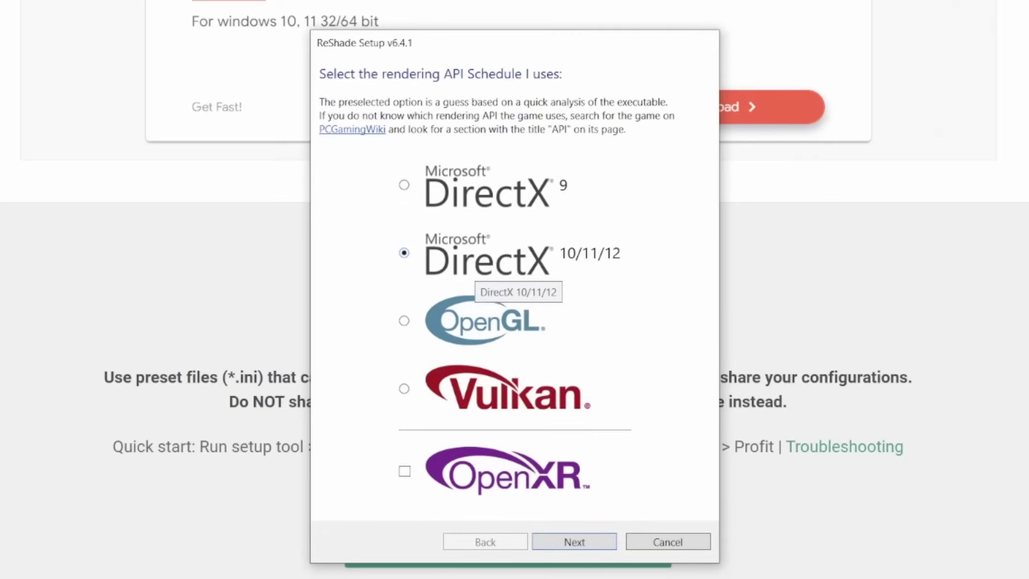
key("Return")
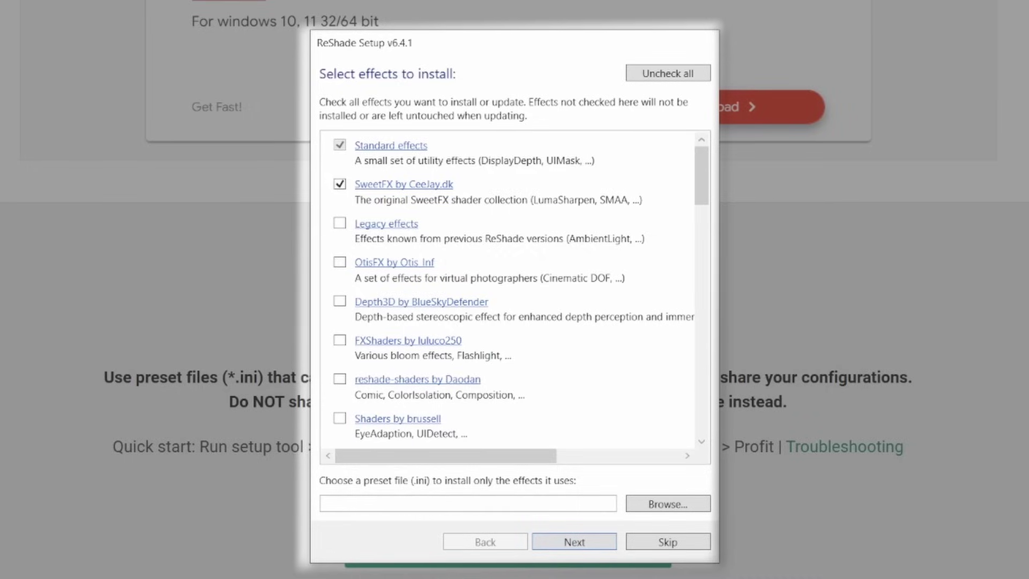
left_click_drag(701, 175, 701, 211)
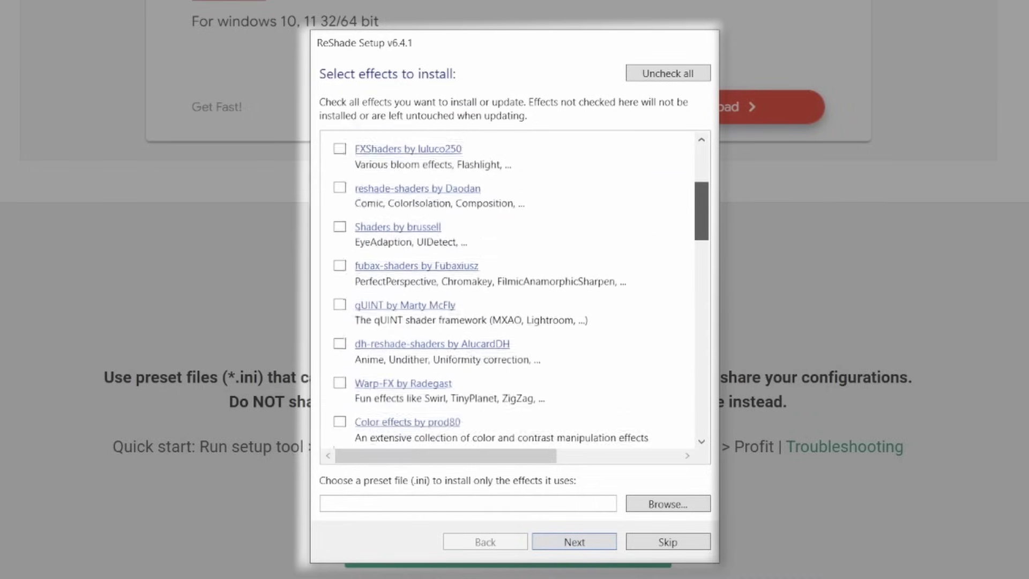
key("Return")
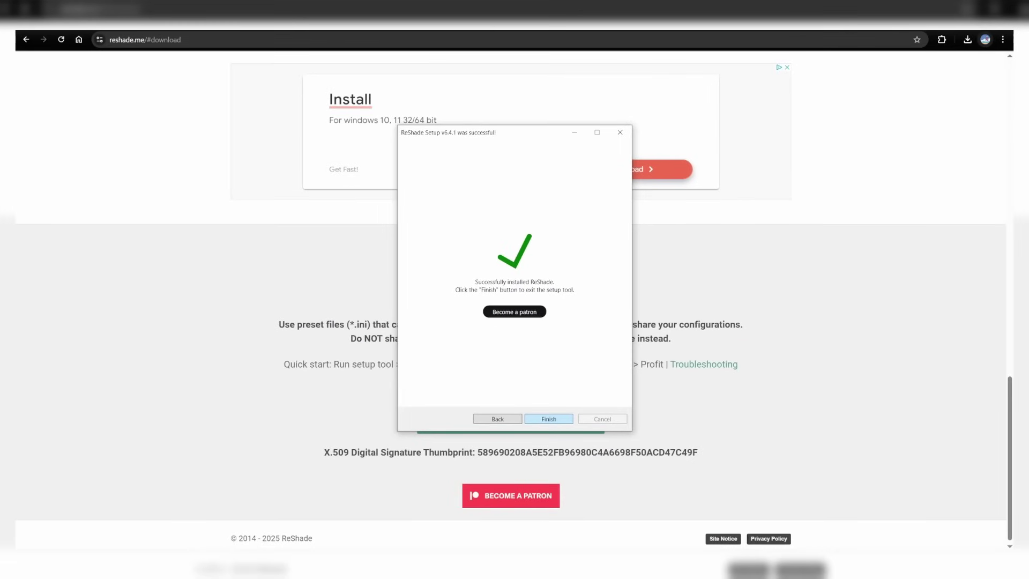
left_click(574, 541)
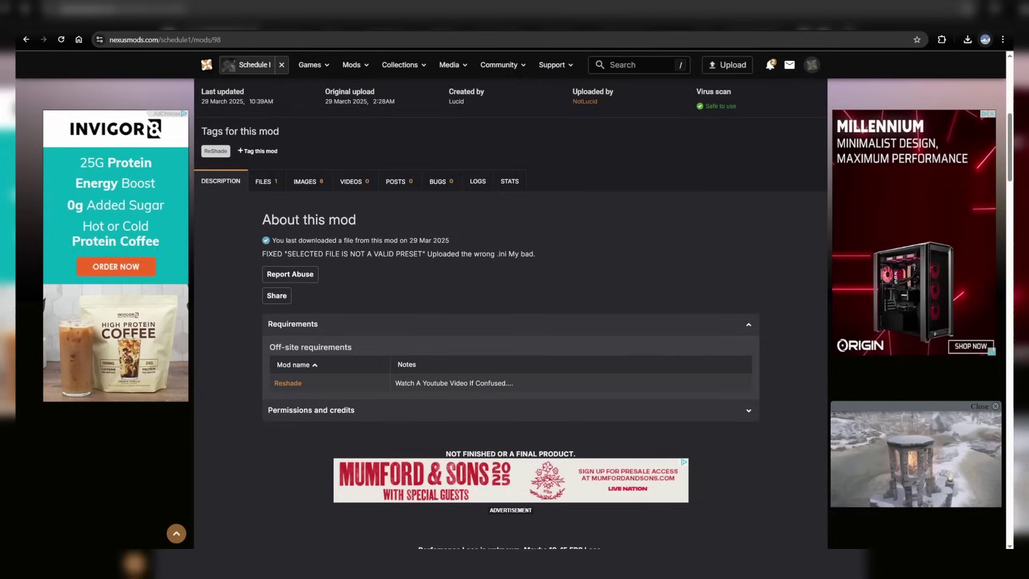
Step: Start the manual download of the Cracked Out main file from its Nexus Mods page
left_click(266, 181)
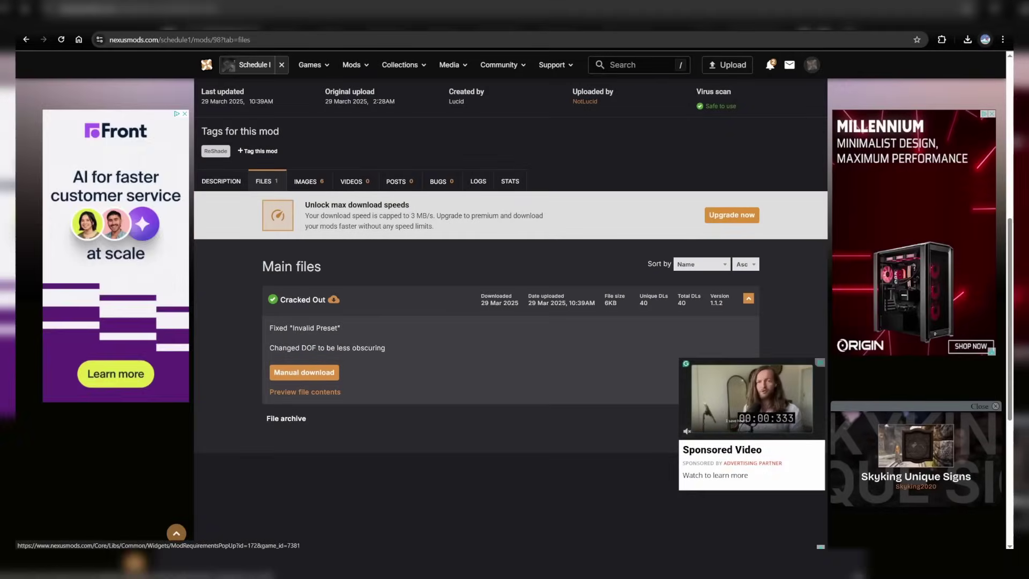
left_click(304, 372)
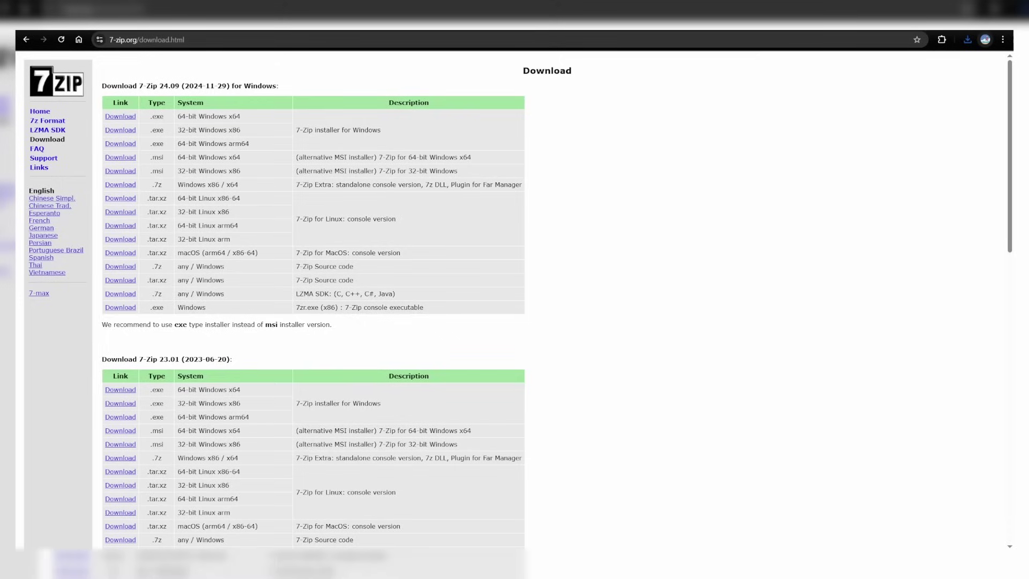
Step: Search Windows for "info" and check the system type in System Information
key("super")
type("info")
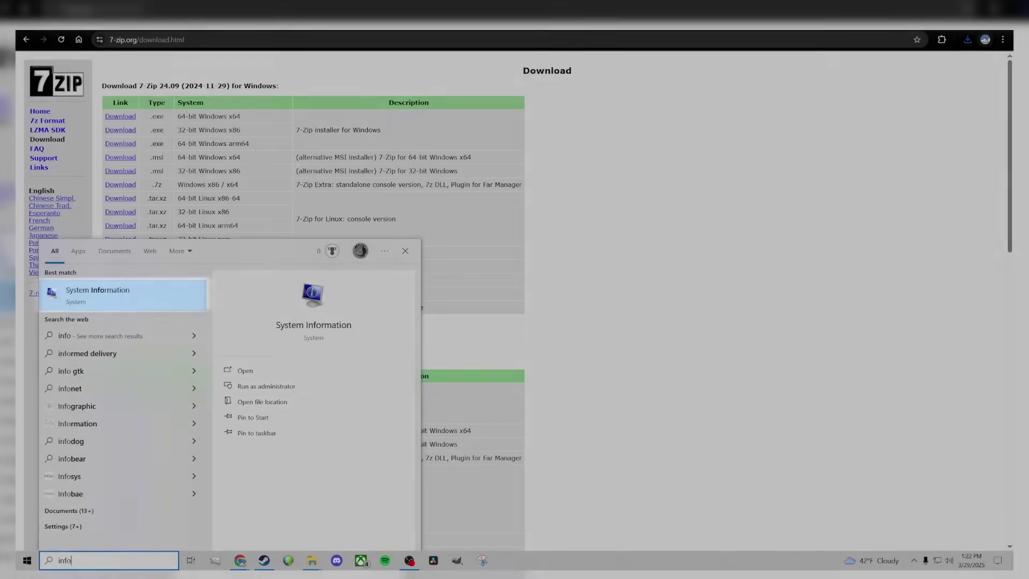
key("Return")
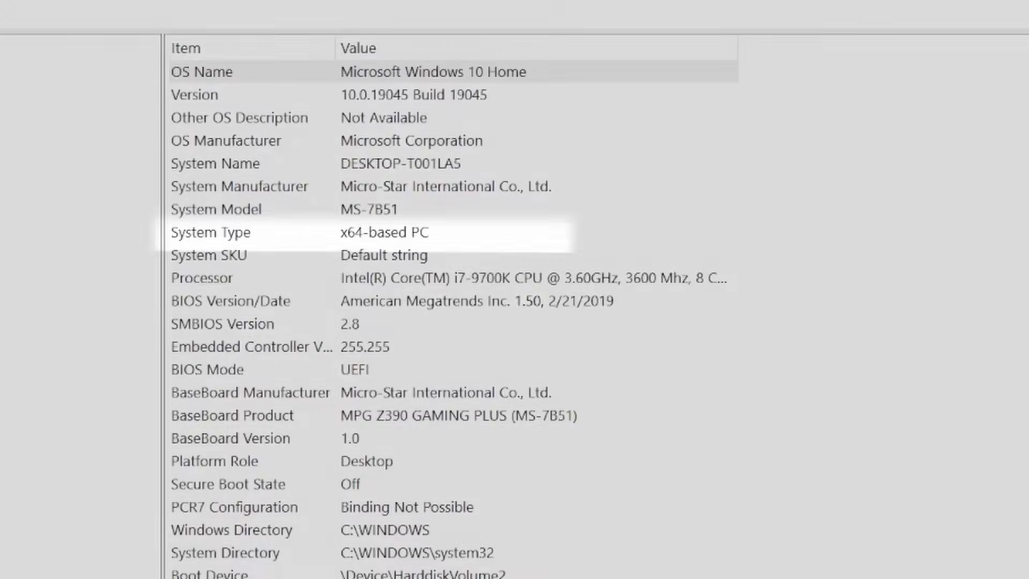
left_click(455, 145)
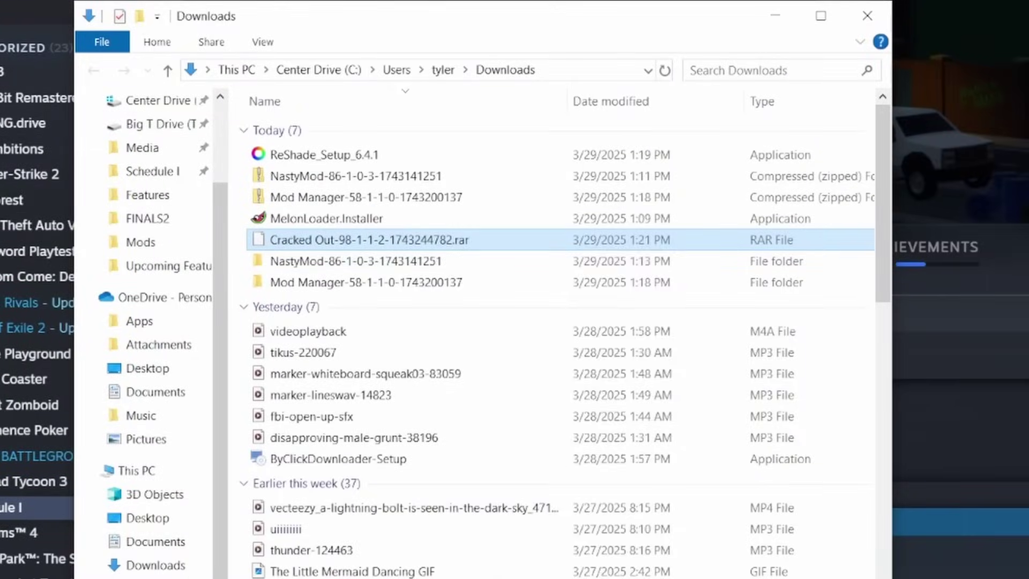
Step: Extract Cracked Out-98-1-1-2-1743244782.rar with 7-Zip into its own folder in Downloads and open that folder
right_click(411, 226)
mouse_move(583, 300)
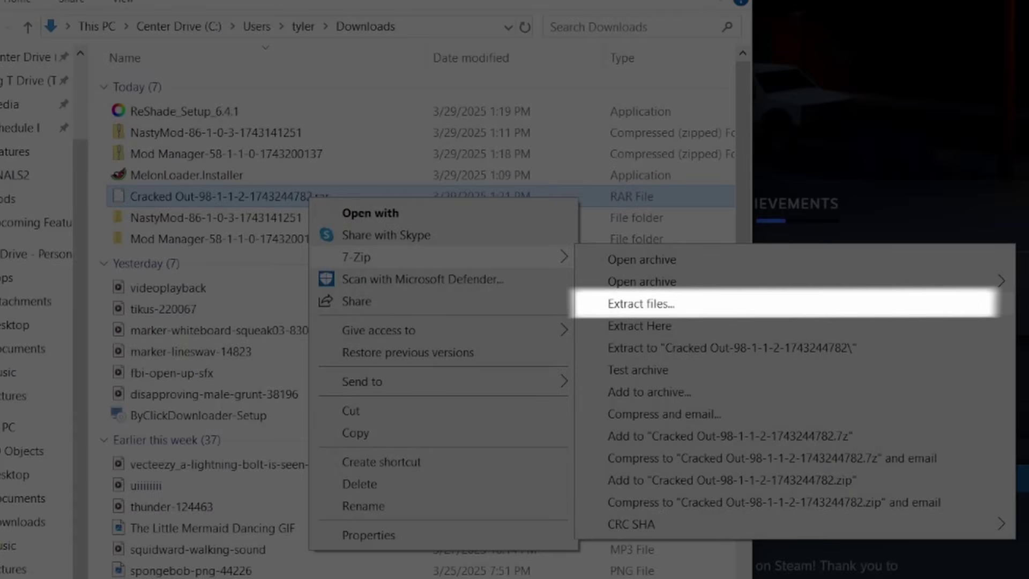
left_click(641, 303)
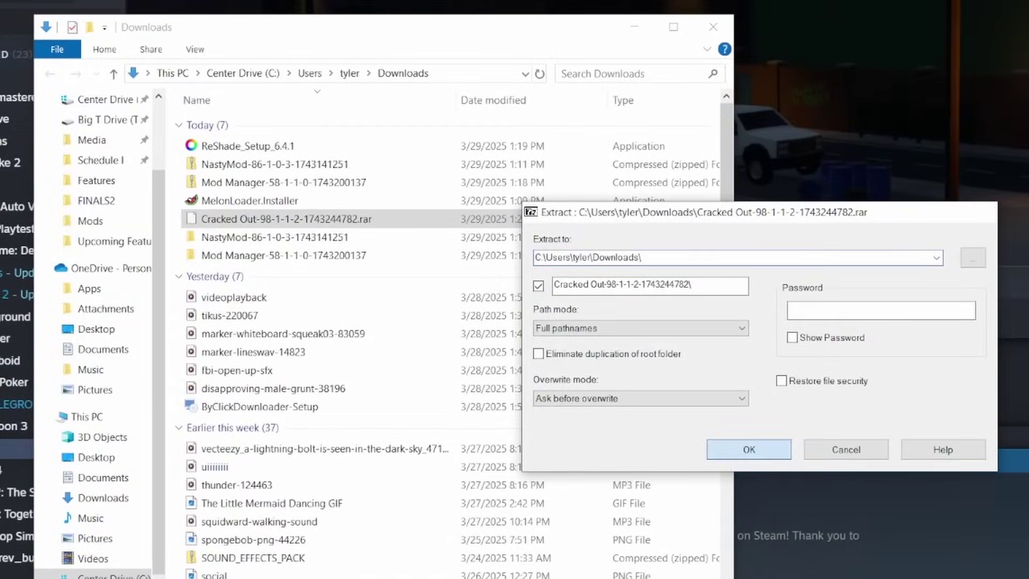
left_click(749, 449)
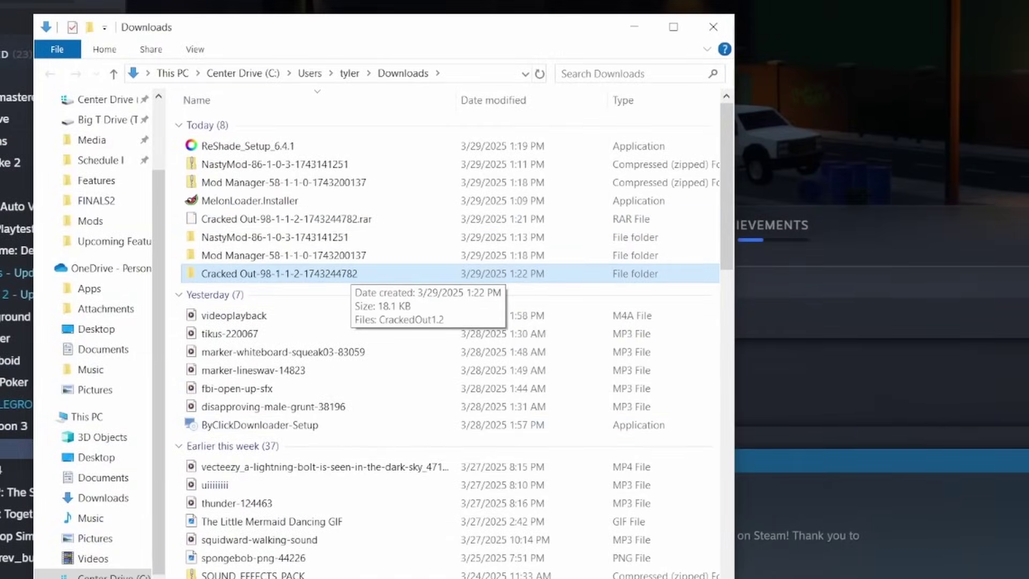
key("Return")
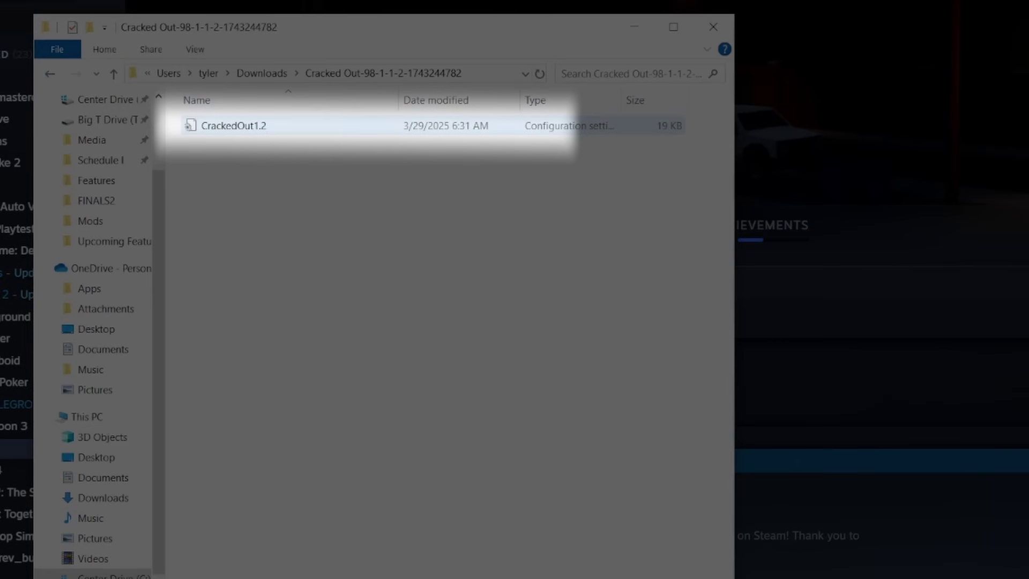
left_click(234, 126)
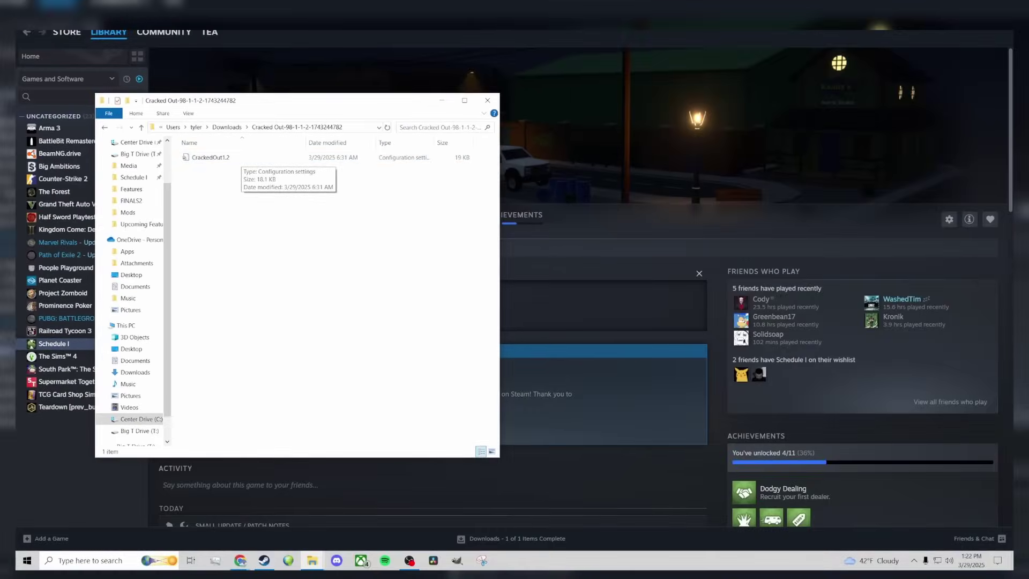
Step: Bring up the second File Explorer window and go from Mods to the parent Schedule I folder
left_click(311, 560)
left_click(311, 518)
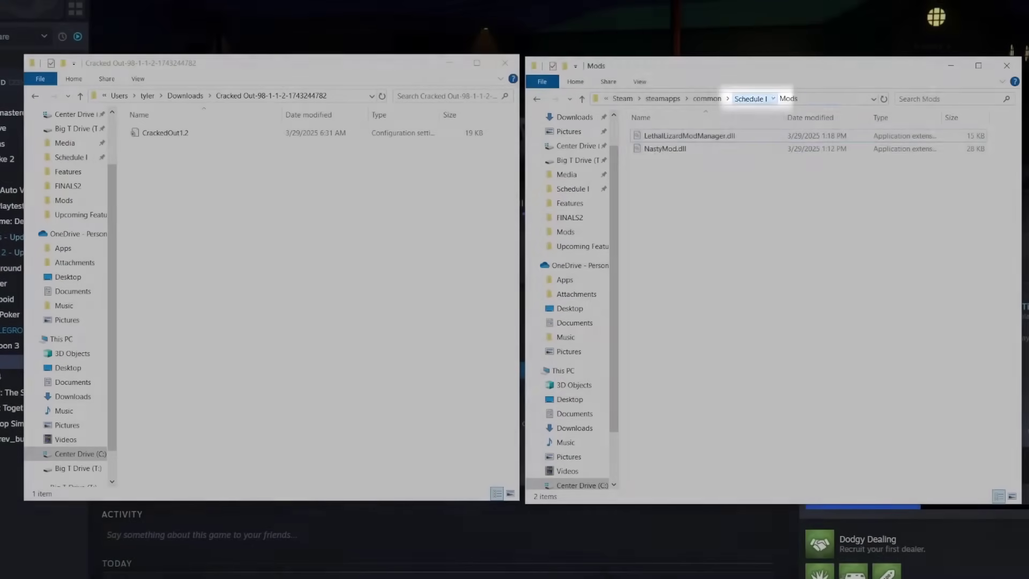
left_click(751, 99)
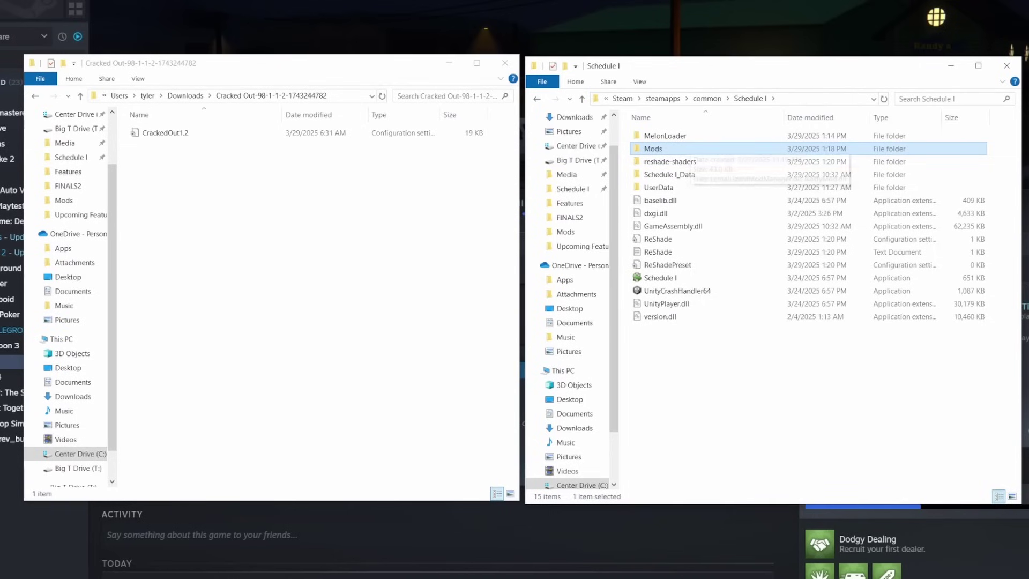
left_click(693, 161)
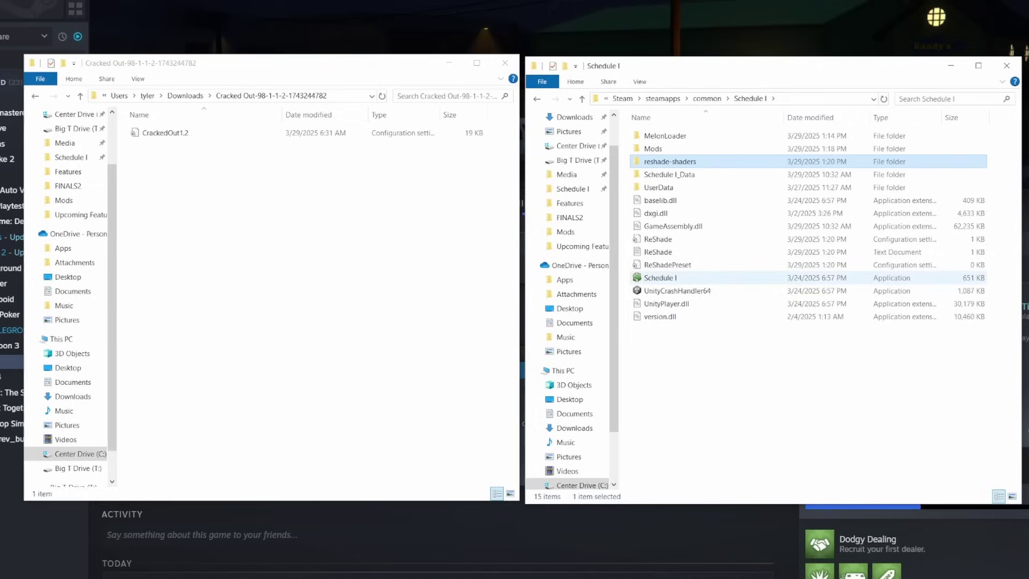
left_click(750, 364)
Step: Copy the CrackedOut1.2 preset file from the extracted Cracked Out folder into the Schedule I game folder
left_click(273, 132)
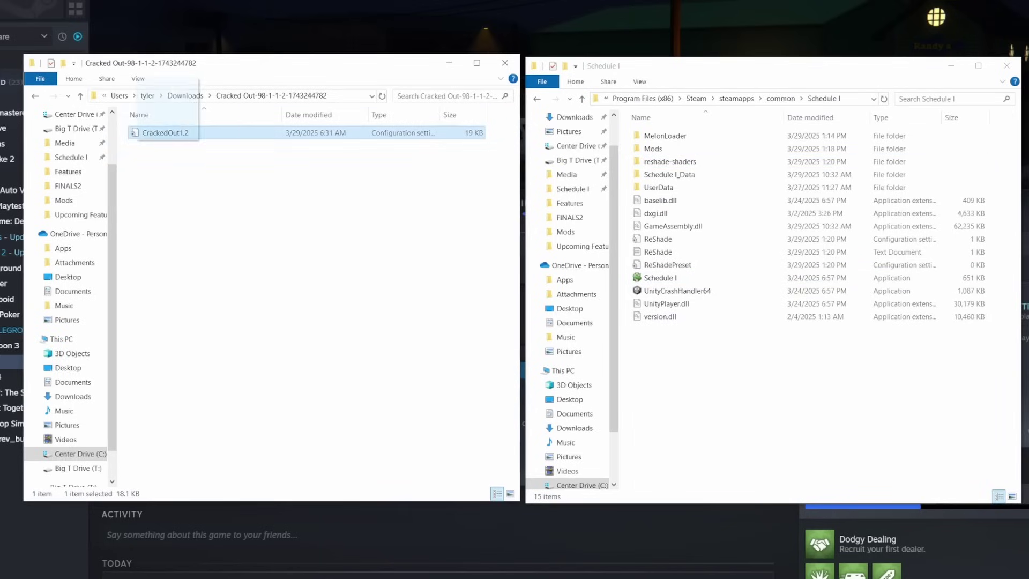
left_click_drag(168, 134, 203, 134)
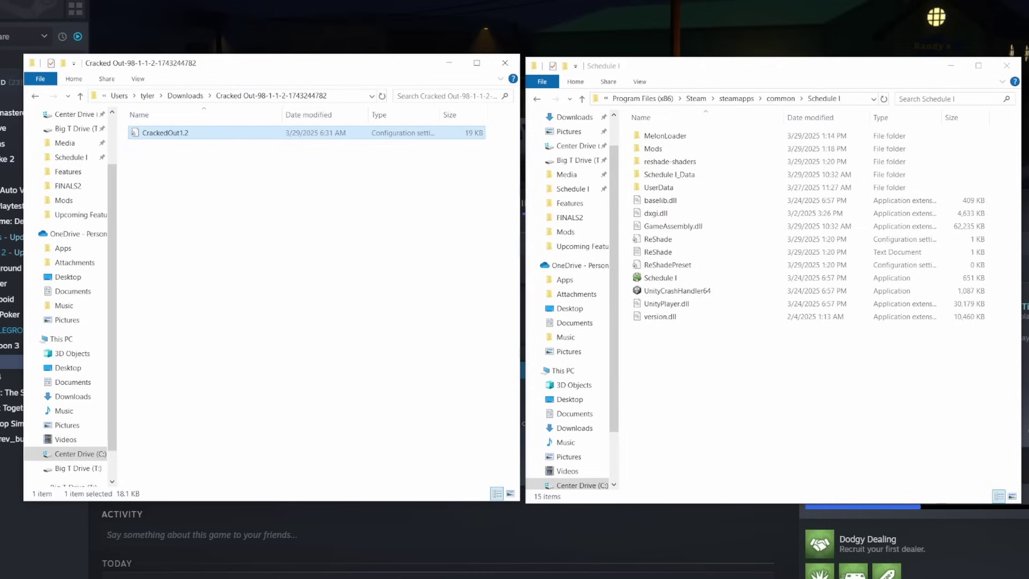
right_click(188, 135)
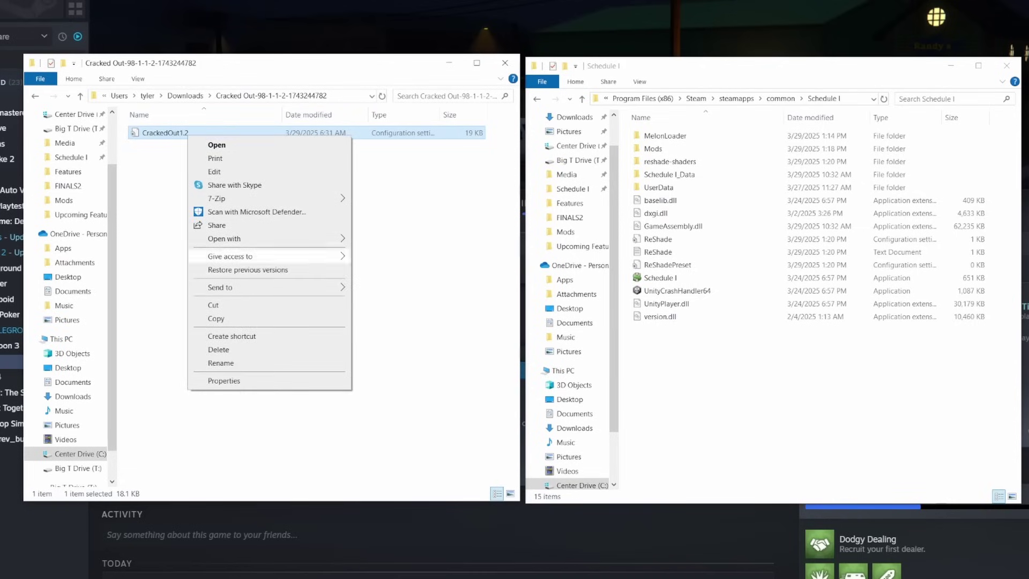
left_click(216, 318)
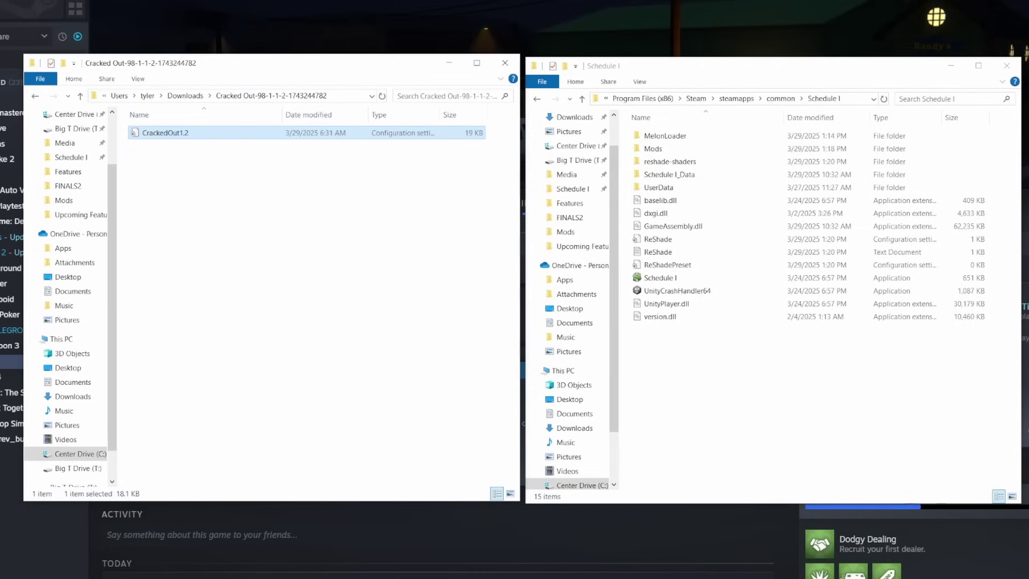
right_click(187, 136)
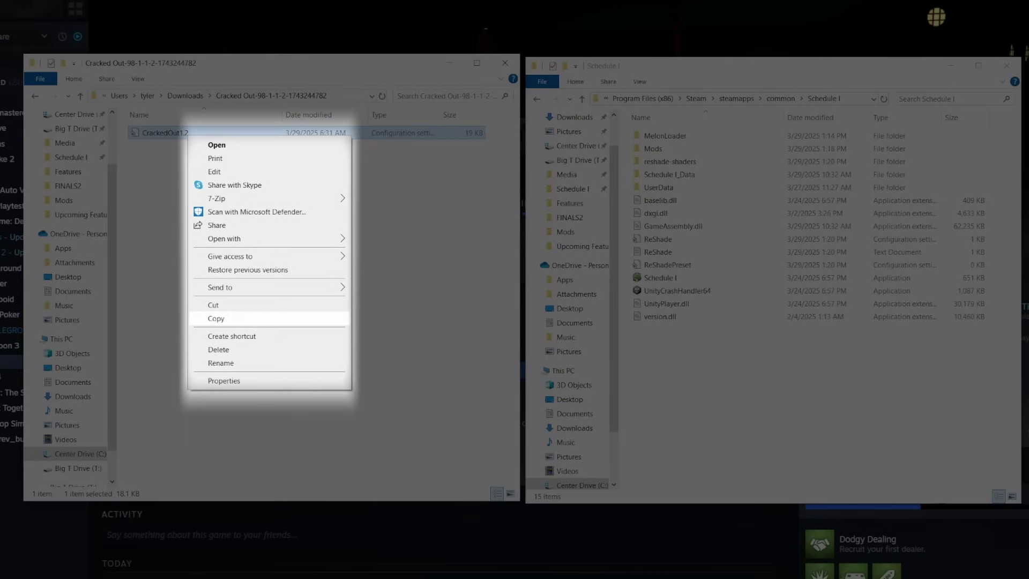
left_click(216, 318)
right_click(661, 341)
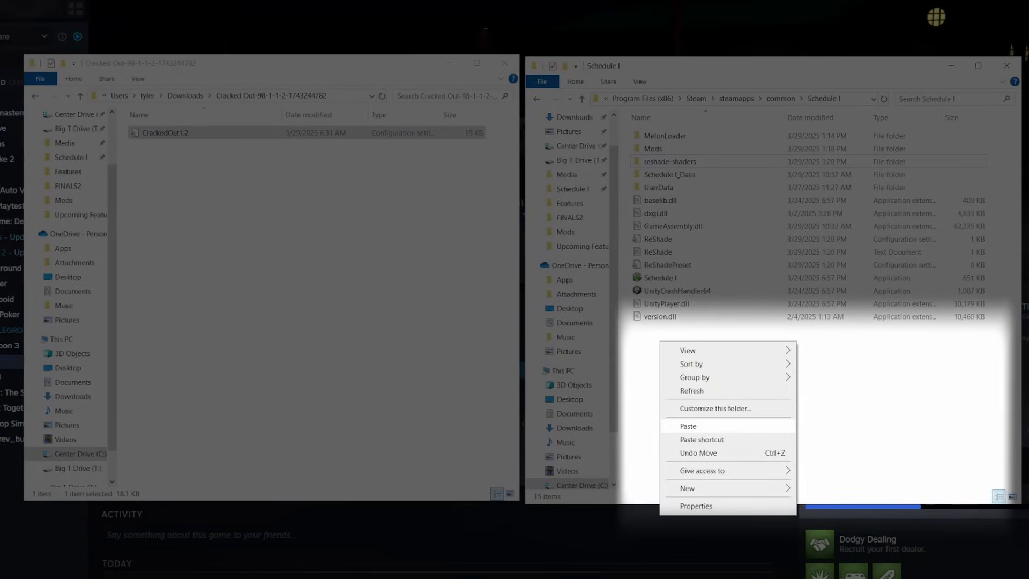
left_click(688, 425)
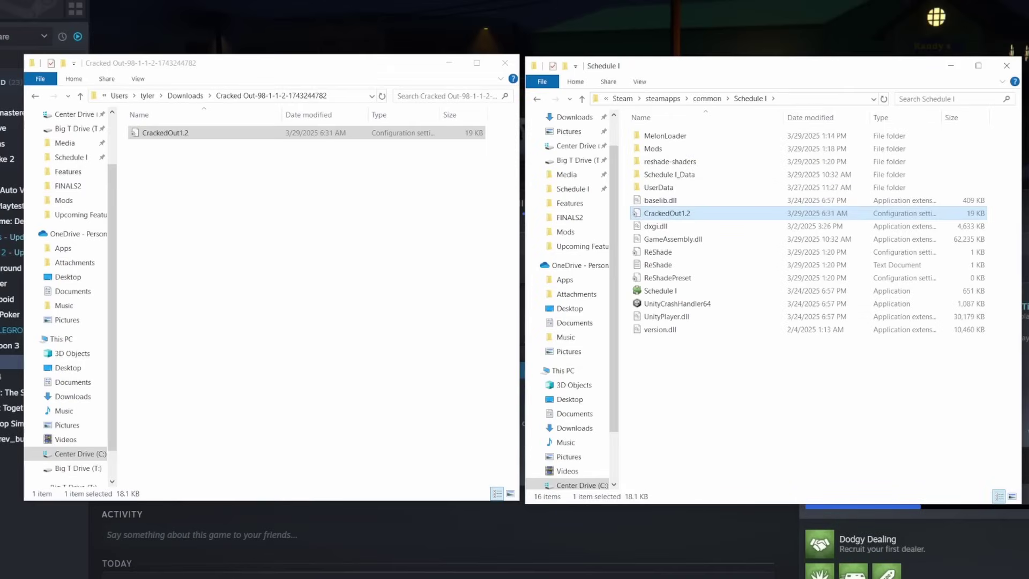
left_click(688, 426)
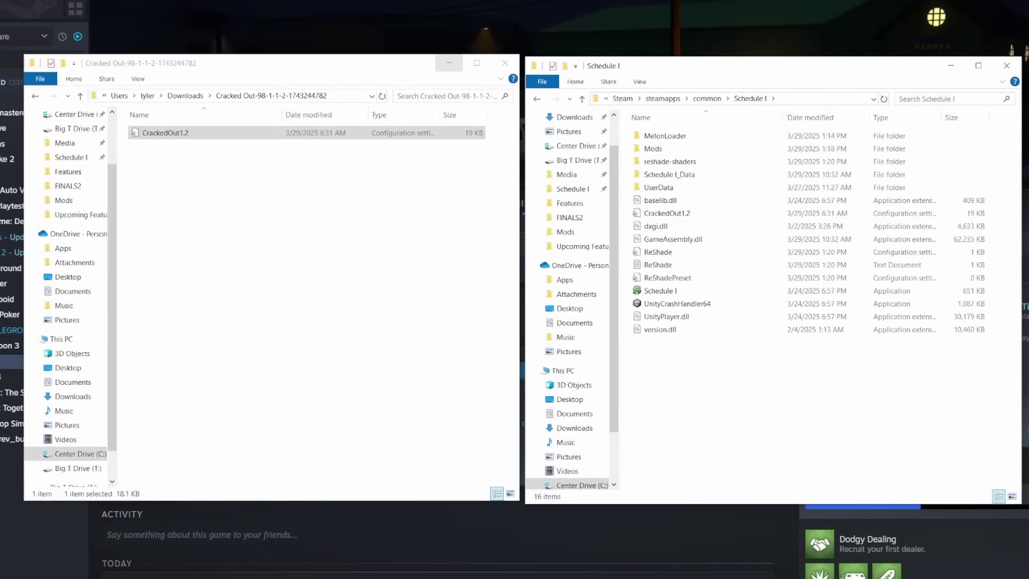
Step: Minimize both File Explorer windows and launch Schedule I from the Steam library
left_click(449, 62)
left_click(449, 63)
left_click(951, 65)
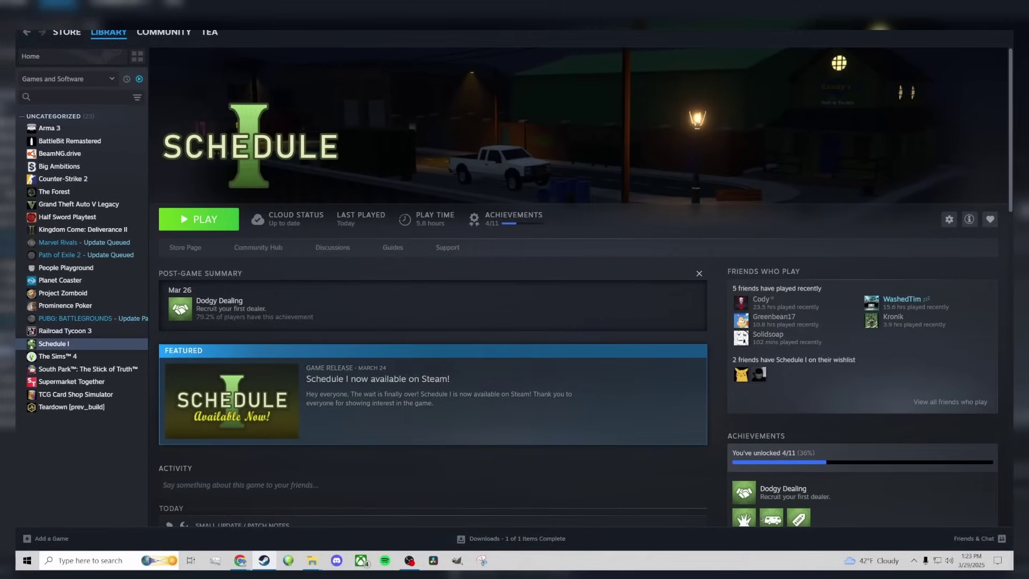
left_click(198, 218)
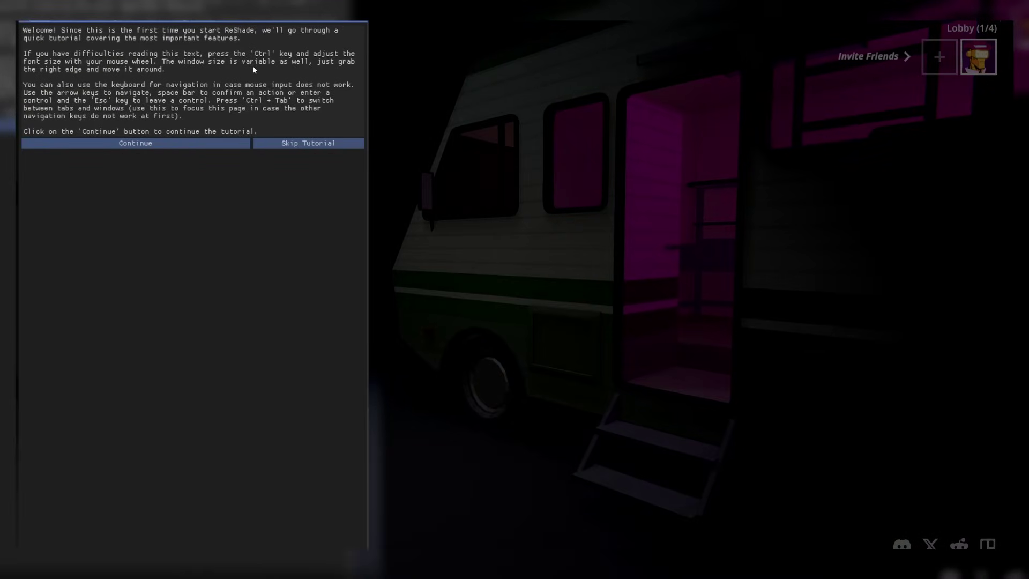
Step: Make the ReShade welcome panel slightly narrower and continue through its tutorial
scroll(253, 66, "up", 1)
scroll(253, 67, "down", 3)
mouse_move(368, 84)
left_mouse_down()
mouse_move(275, 92)
mouse_move(352, 93)
left_mouse_up()
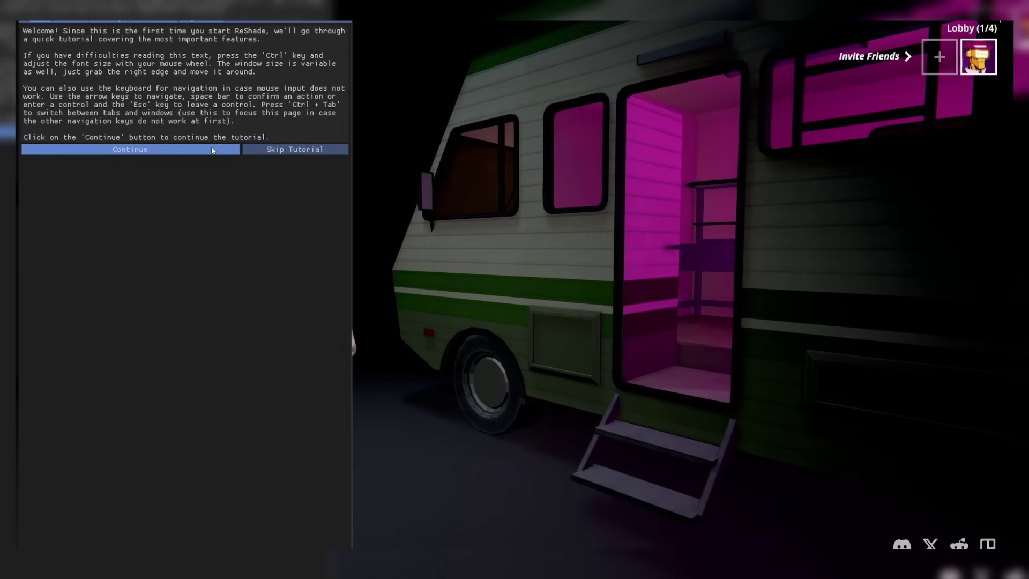
left_click(225, 118)
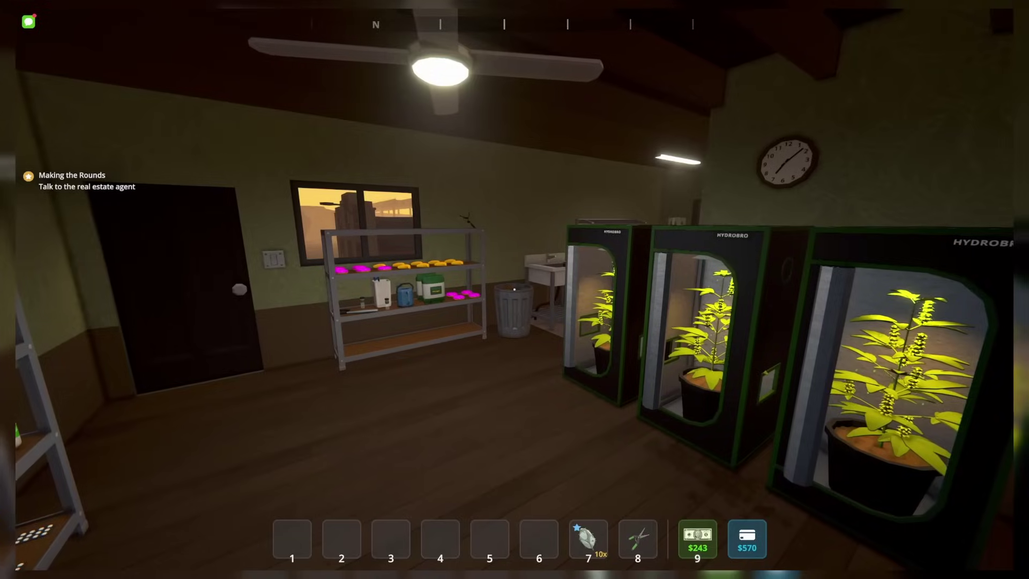
Step: Bring up the ReShade overlay inside the loaded game and narrow its panel so more of the scene shows
key("s")
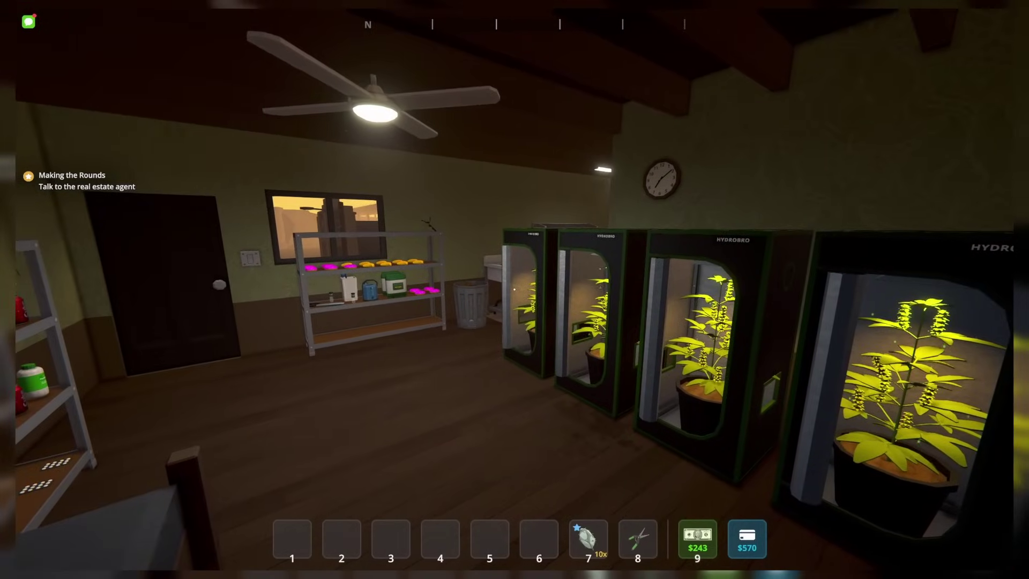
key("Home")
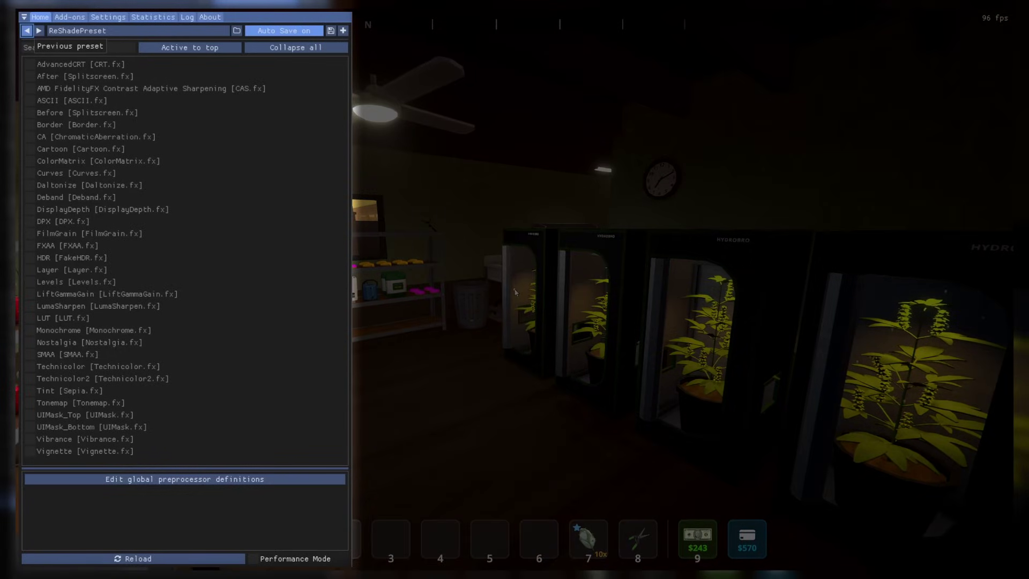
left_click_drag(350, 247, 244, 243)
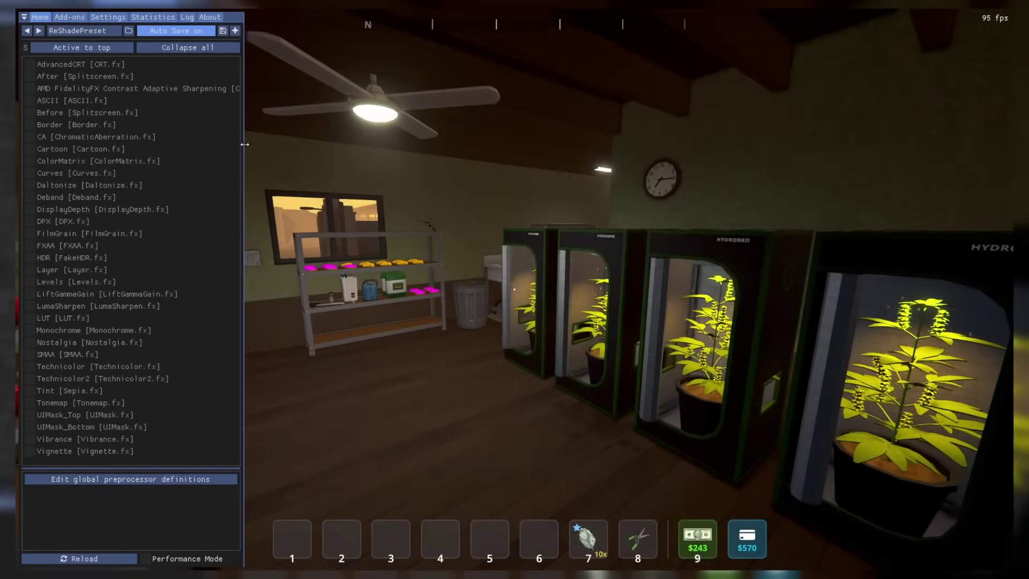
left_click_drag(244, 143, 309, 152)
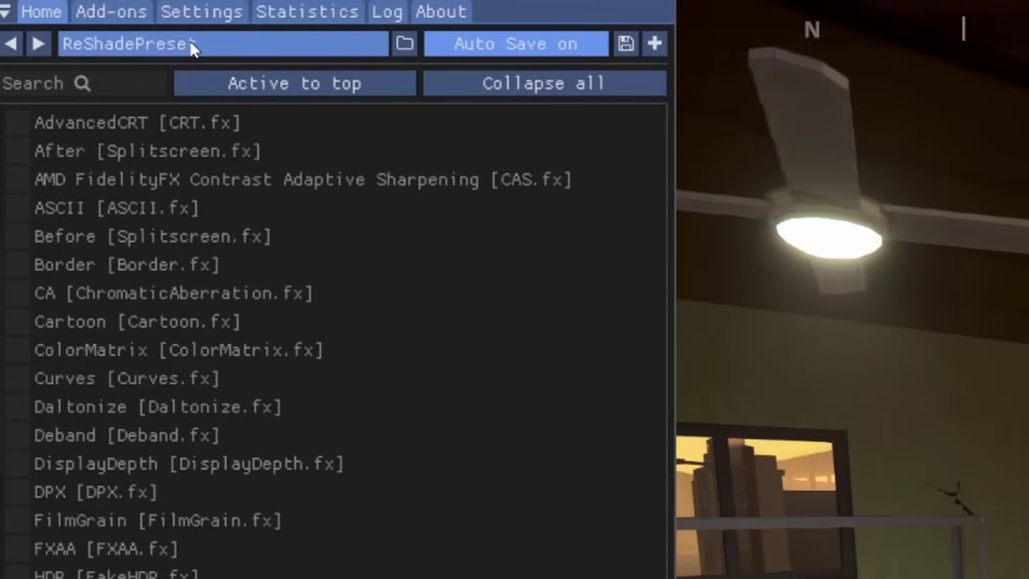
Step: Load CrackedOut1.2.ini from the Schedule I folder as the active ReShade preset
left_click(281, 42)
scroll(465, 141, "down", 1)
scroll(464, 141, "down", 1)
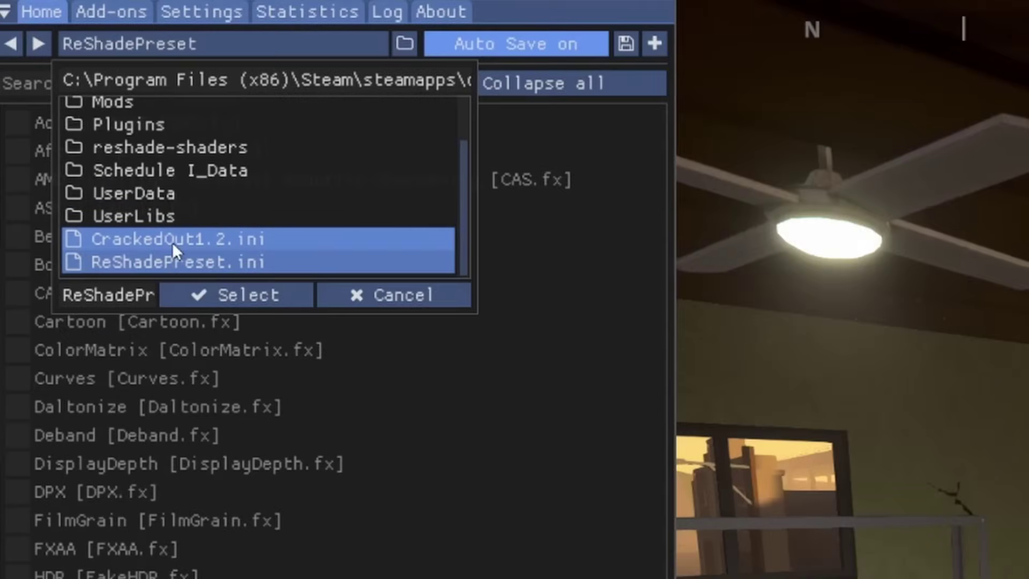
left_click(172, 242)
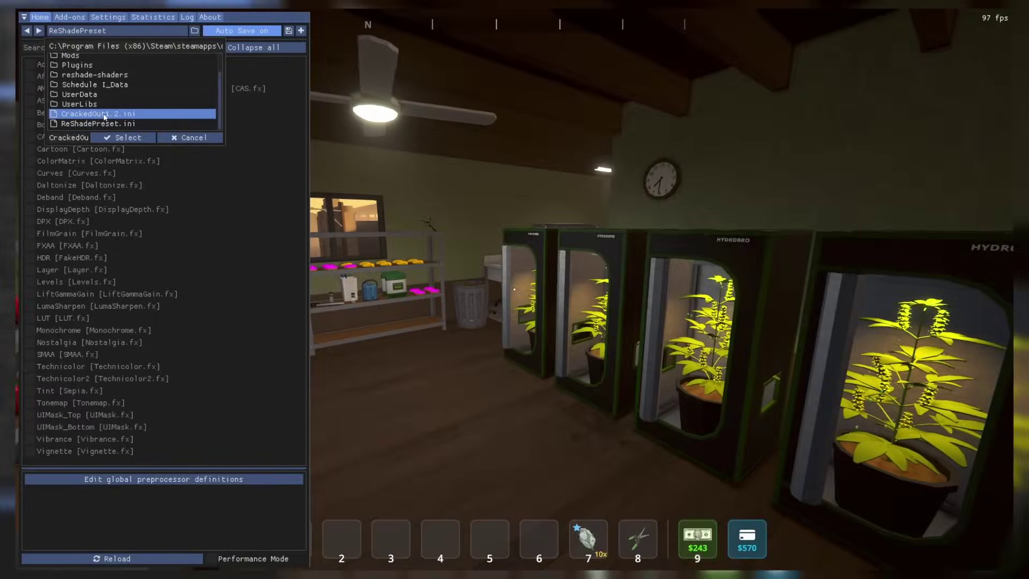
left_click(117, 138)
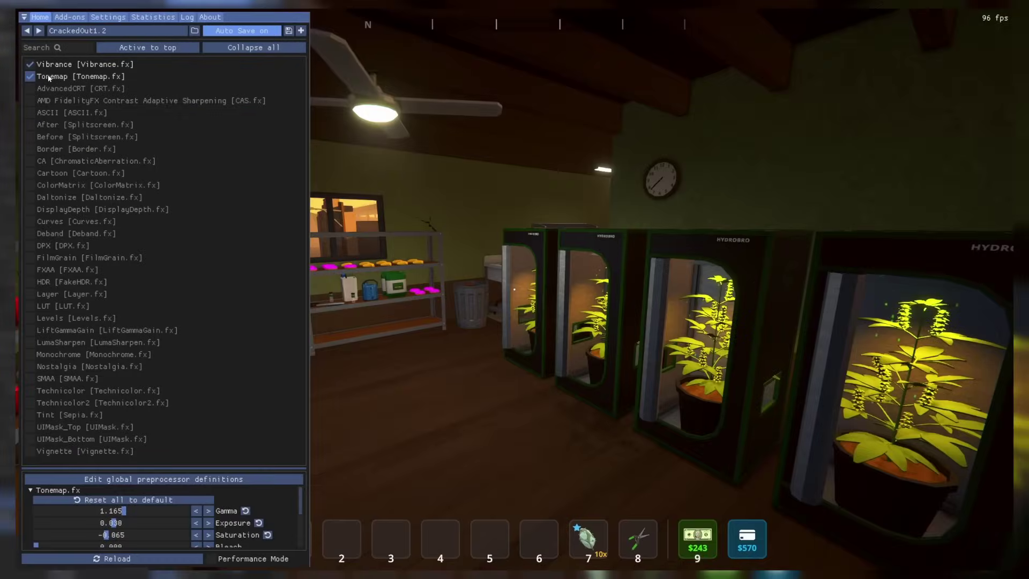
Step: Review the preset's Tonemap and Vibrance settings, and switch Tonemap off and back on to compare the look
scroll(212, 522, "down", 3)
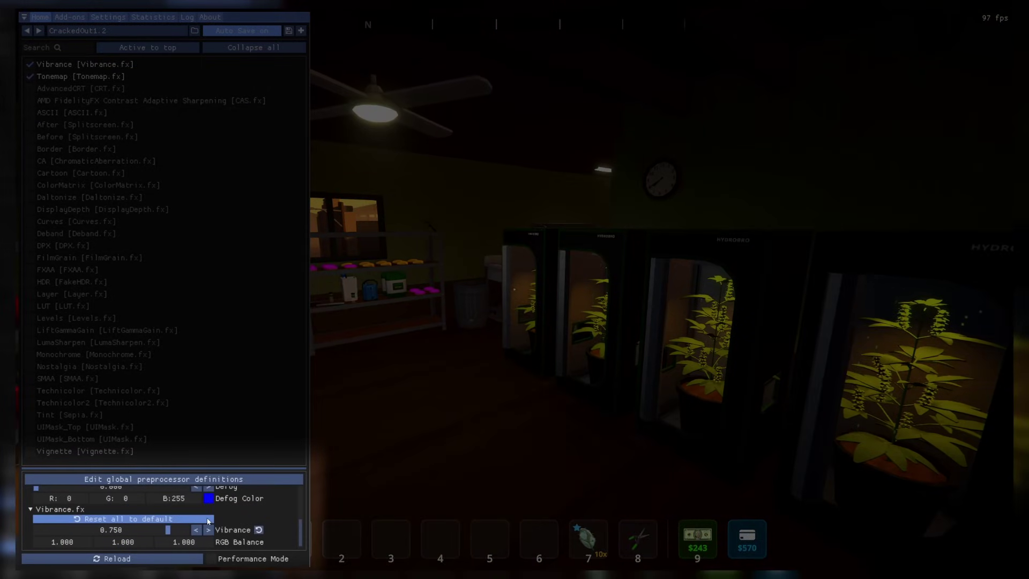
scroll(208, 521, "up", 3)
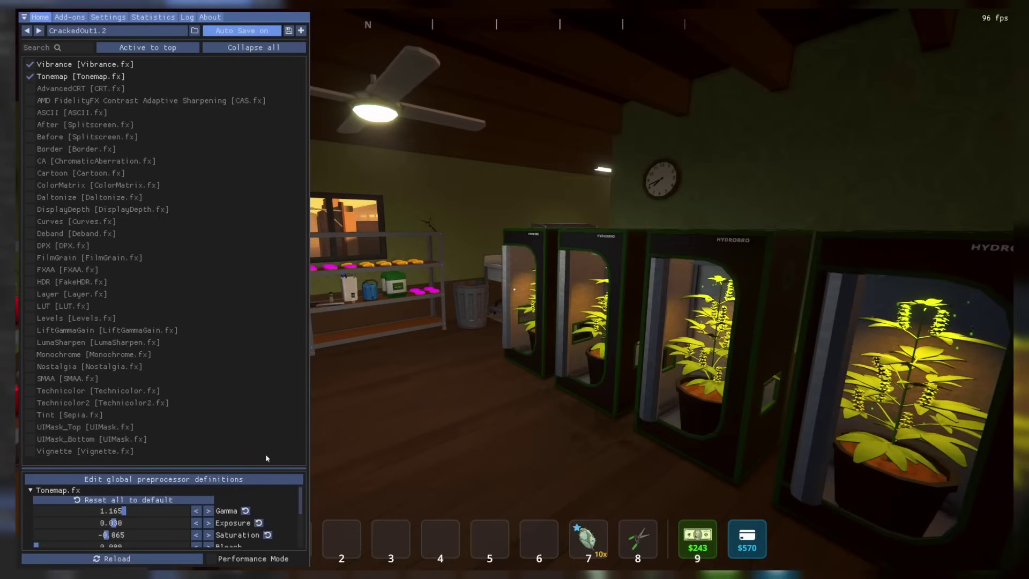
left_click(30, 76)
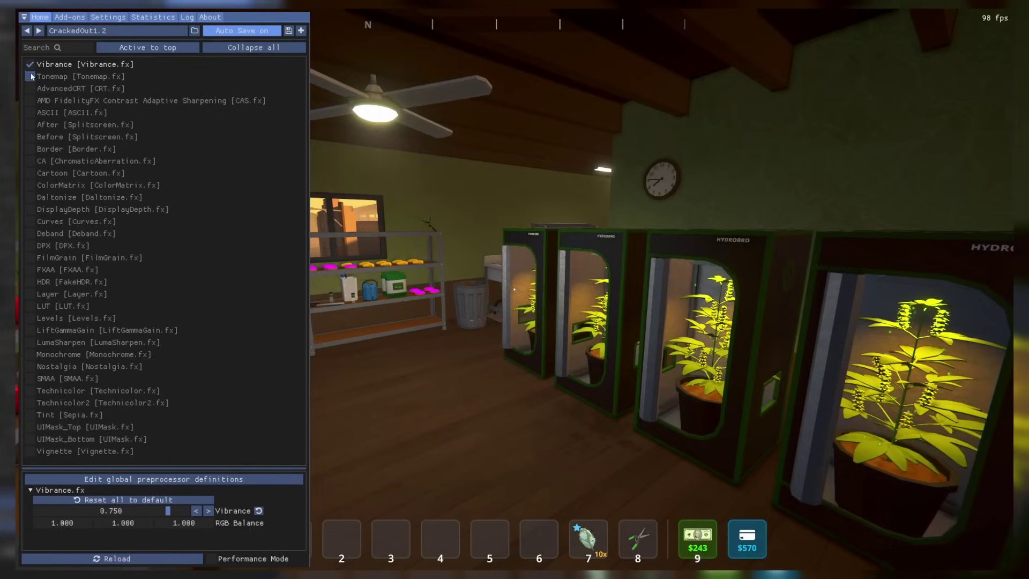
left_click(30, 64)
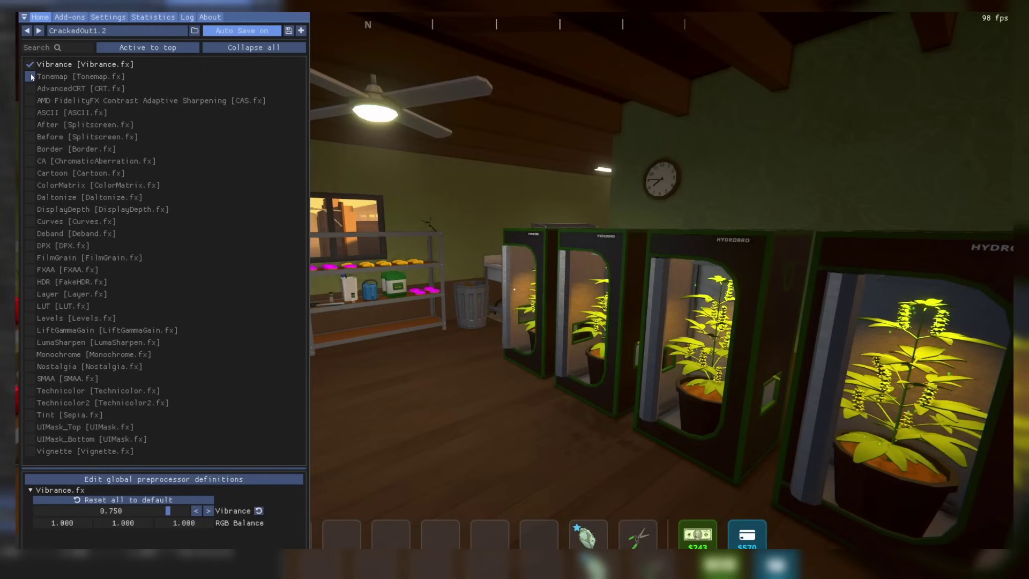
left_click(30, 77)
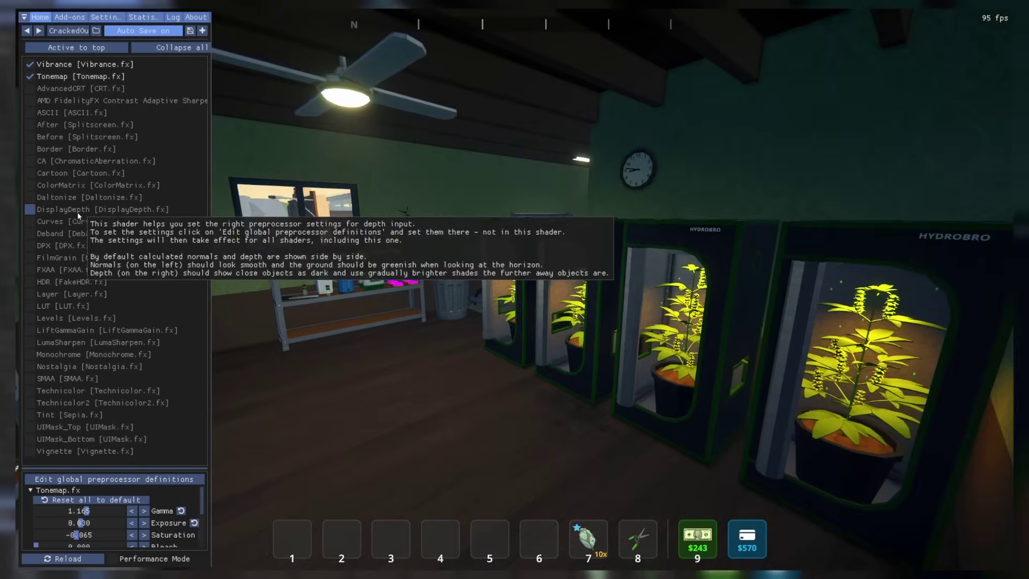
Step: Walk along the street to the Gas-Mart to view the preset's look at night
left_click(77, 221)
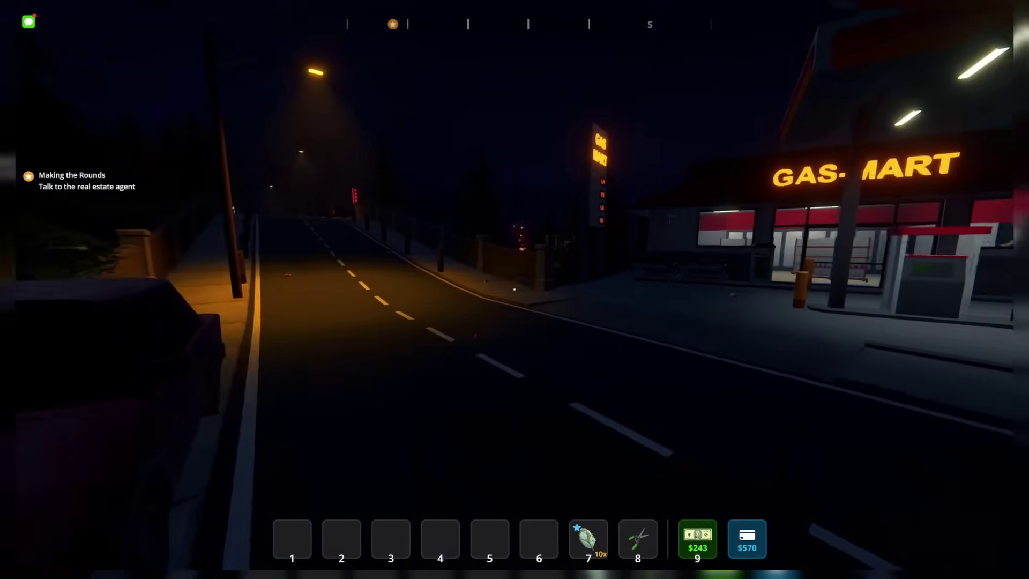
key("w")
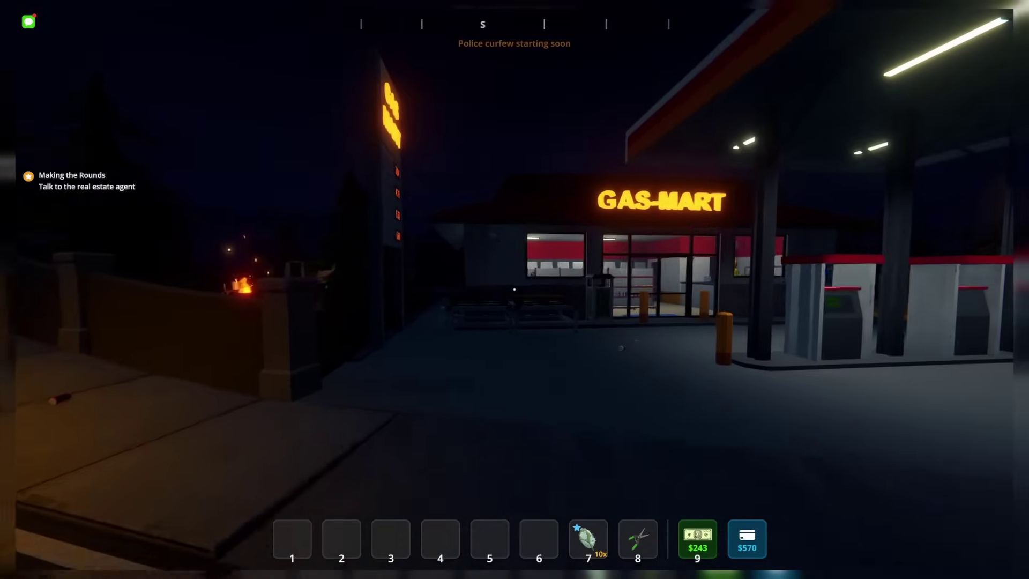